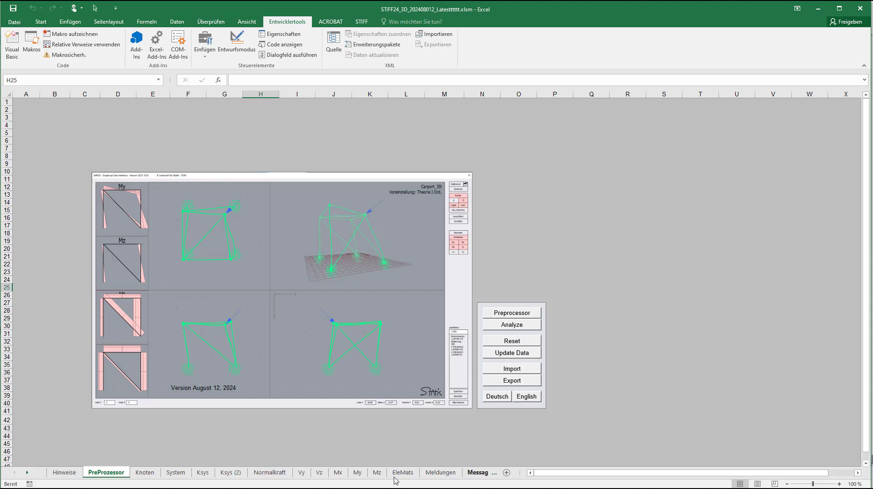
Step: Check the Lecture setting in cell B1 of the SetUp sheet
click(28, 474)
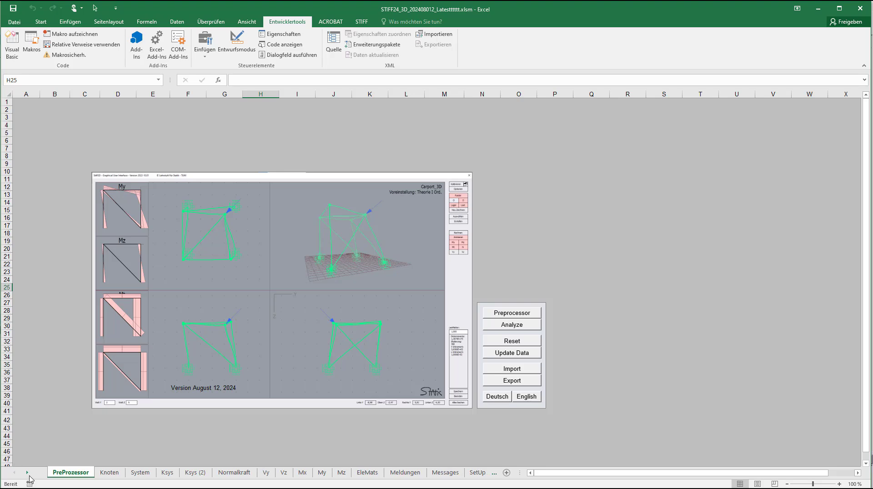
click(476, 473)
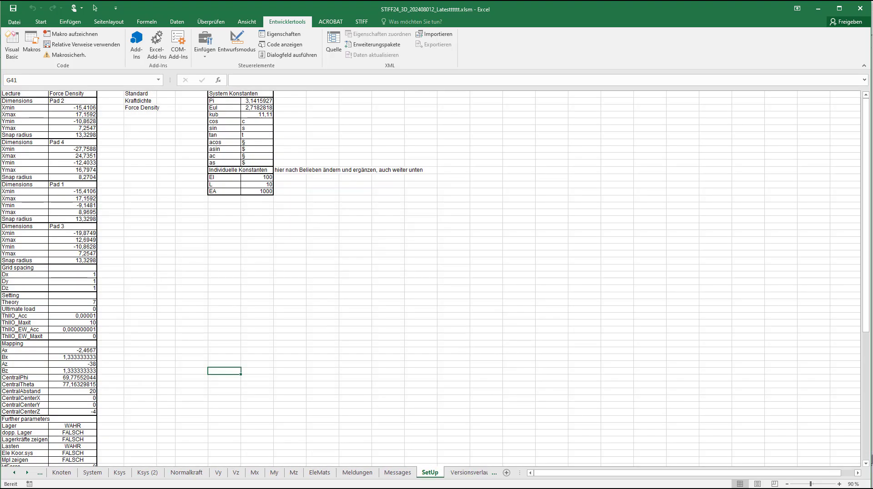
click(71, 93)
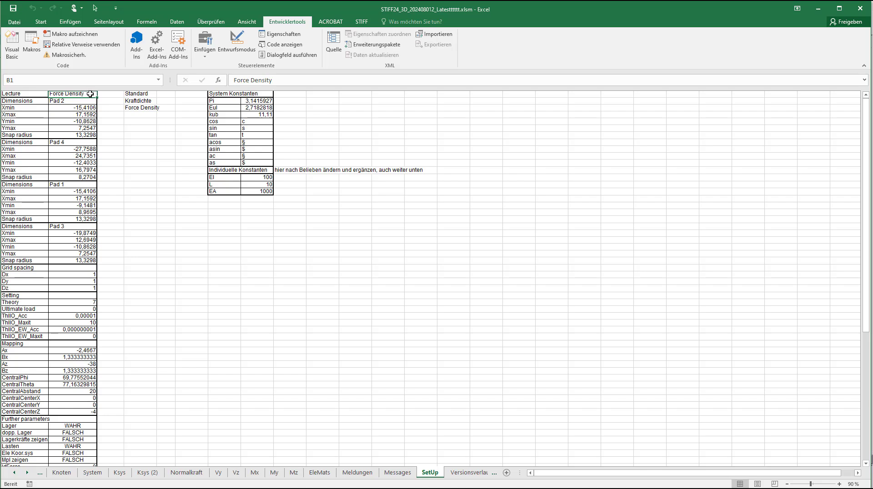
Step: Return to the PreProzessor sheet and launch the Stiff3D graphical user interface
click(14, 473)
click(14, 473)
click(106, 473)
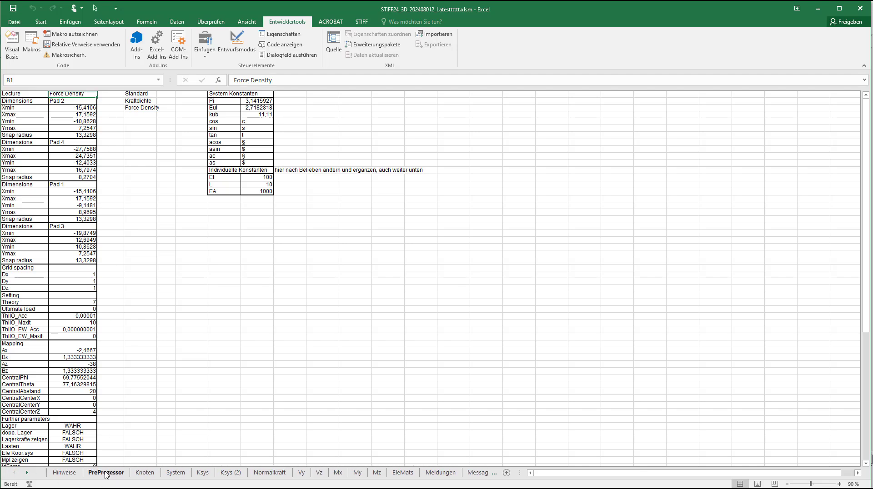
click(331, 189)
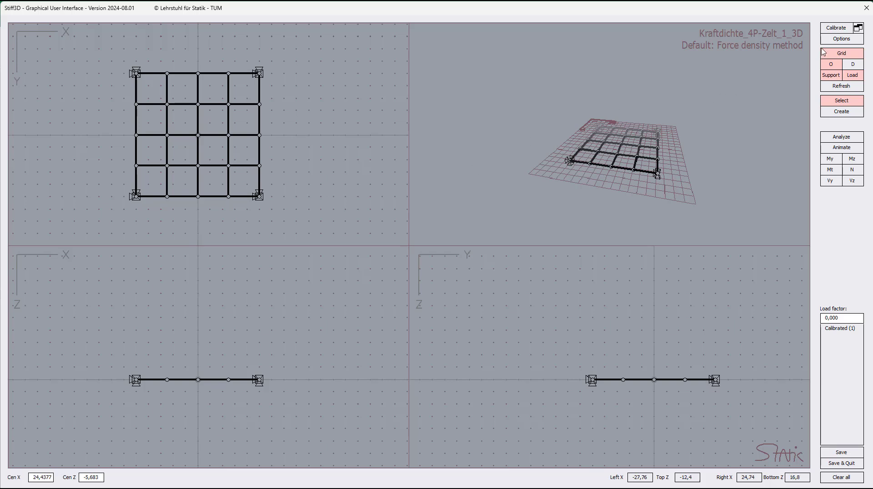
Step: Review the Force Density Method's theory settings, try its URS, NLN and Mixed options, and confirm the FD Option
click(845, 40)
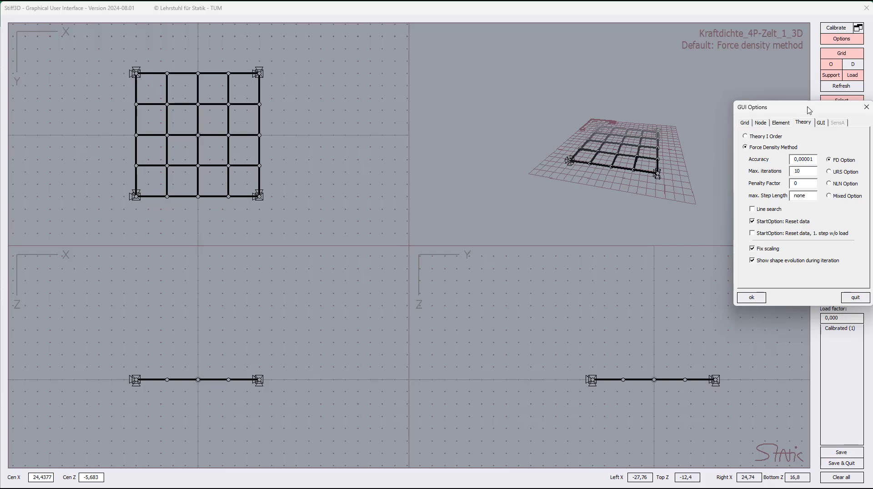
click(805, 124)
click(806, 171)
click(760, 210)
click(842, 174)
click(843, 186)
click(845, 200)
click(841, 163)
click(846, 172)
click(846, 164)
click(753, 298)
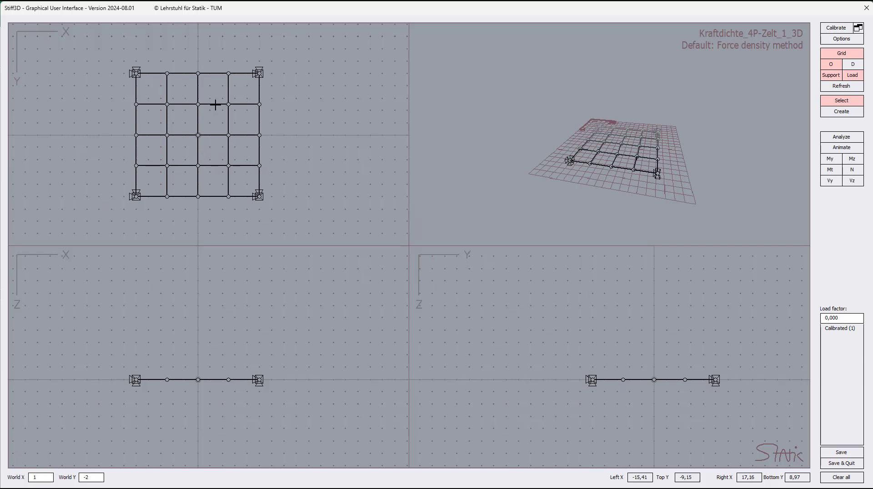
Step: Review the theory choices of element 30 in the plan view and confirm Default (FD-method) for it
double_click(215, 105)
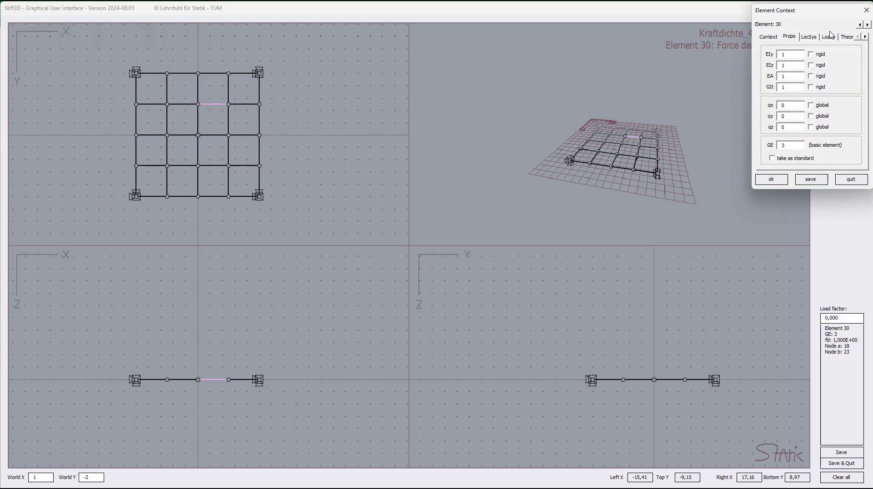
click(847, 38)
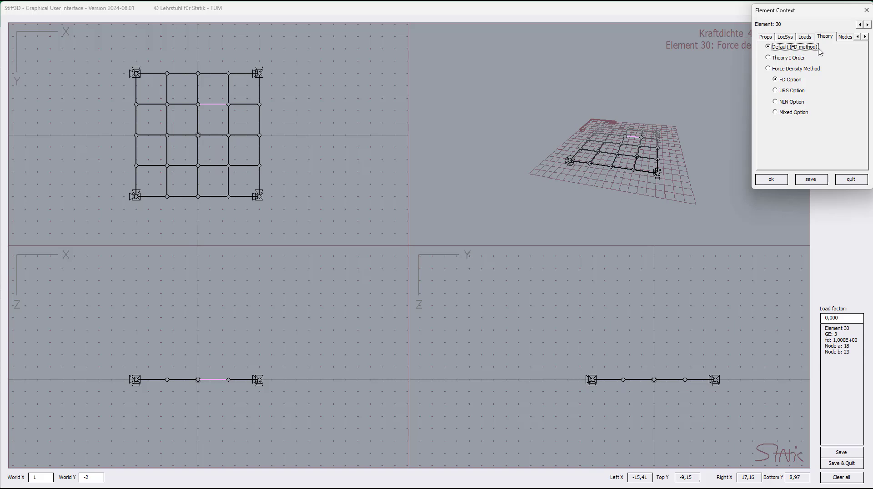
click(792, 70)
click(792, 49)
click(779, 178)
click(292, 86)
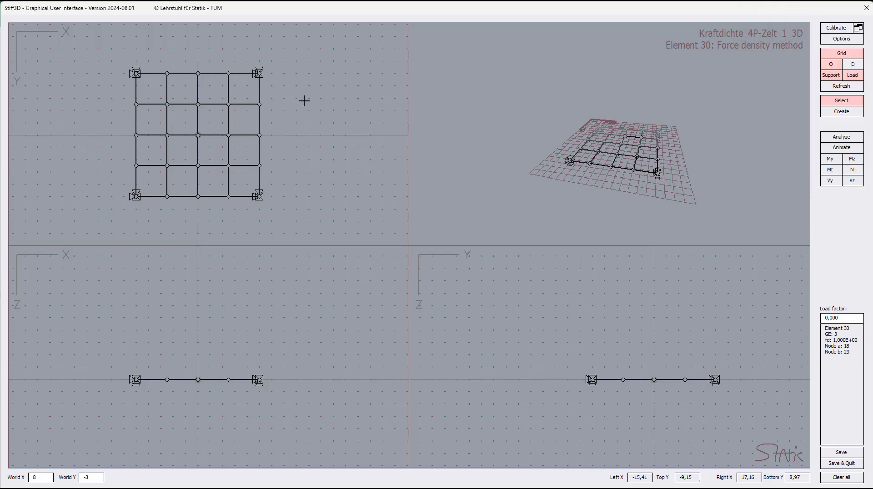
Step: Select the whole net in the plan view and confirm Default (FD-method) as the theory for all its elements
drag(89, 46, 298, 227)
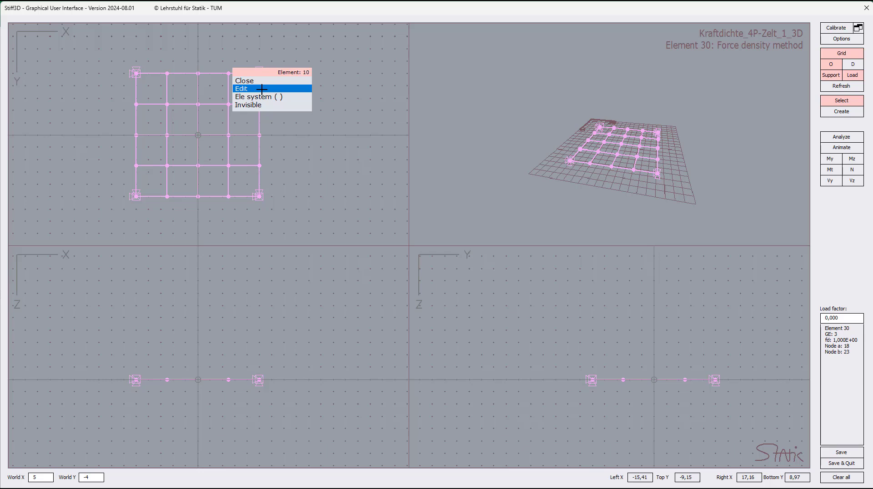
click(262, 89)
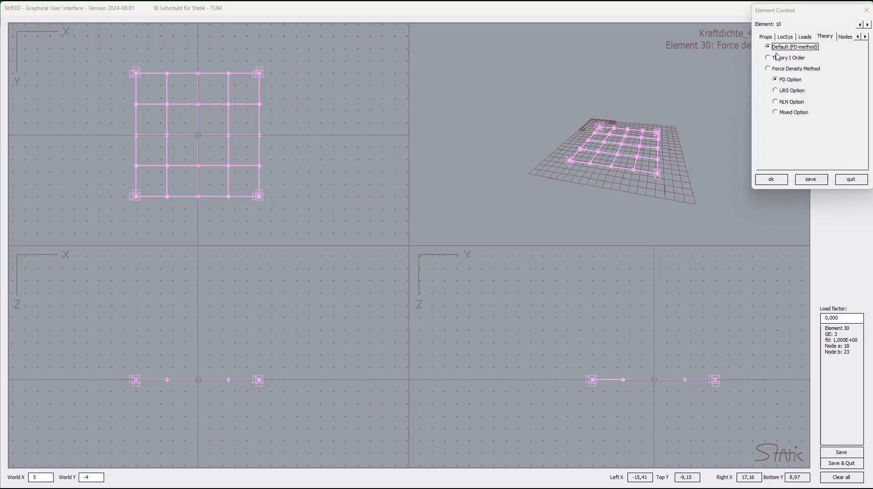
click(769, 179)
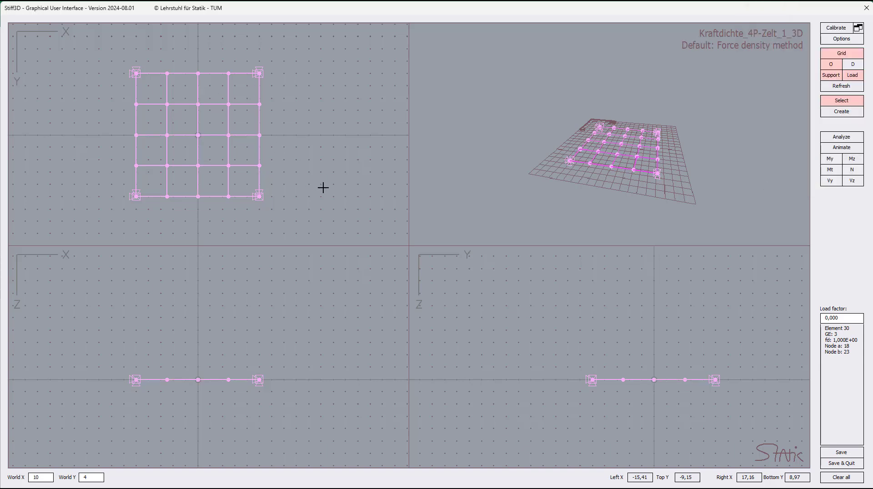
drag(321, 179, 336, 192)
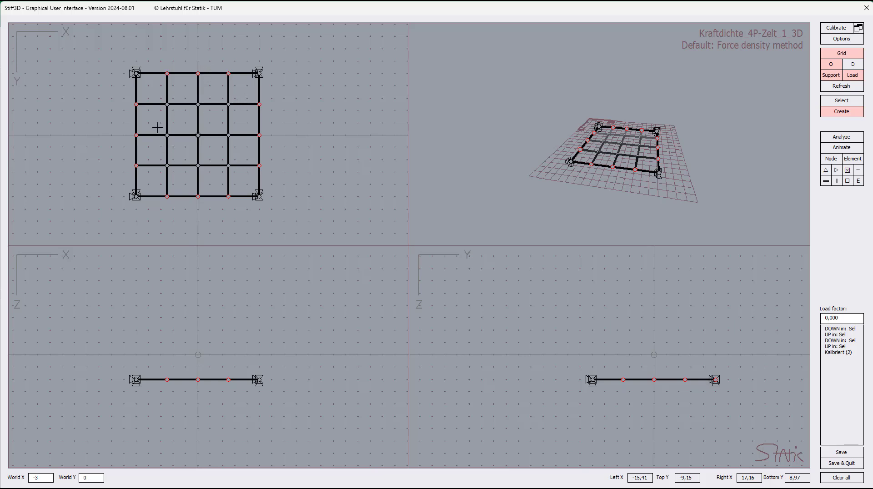
Step: Select only the outer edge elements of the net and set their force density to 5
drag(117, 55, 291, 216)
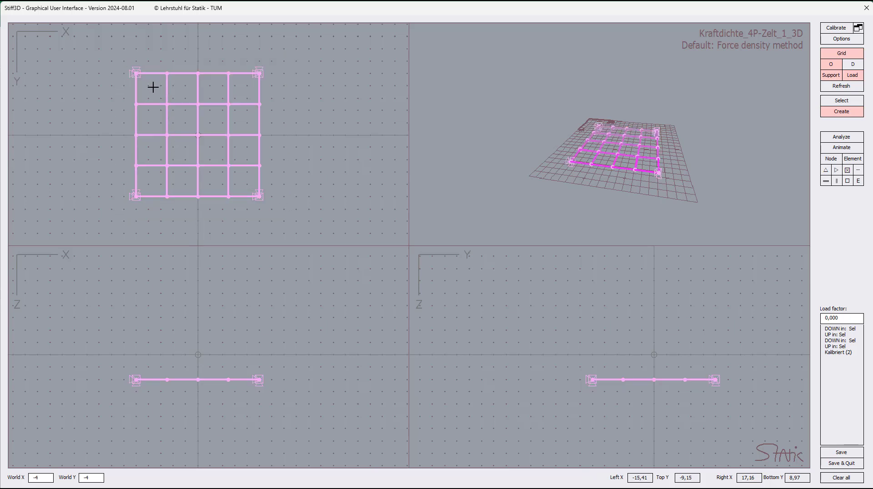
drag(151, 86, 248, 187)
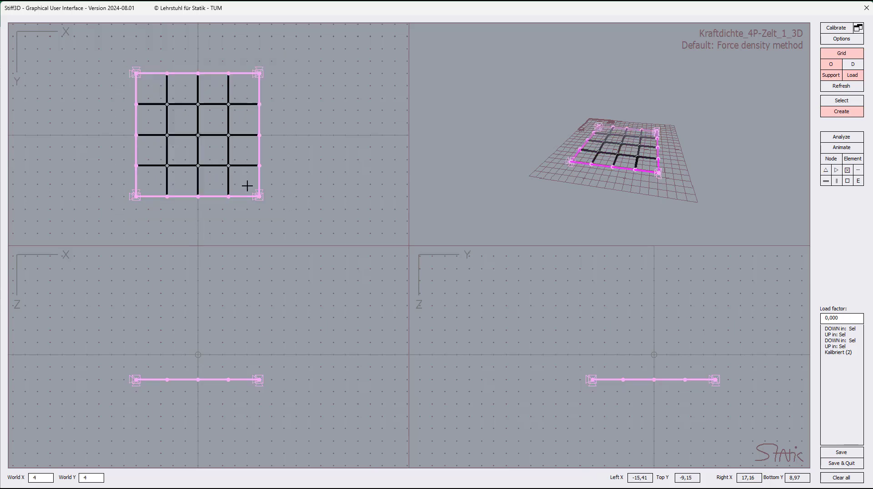
right_click(259, 118)
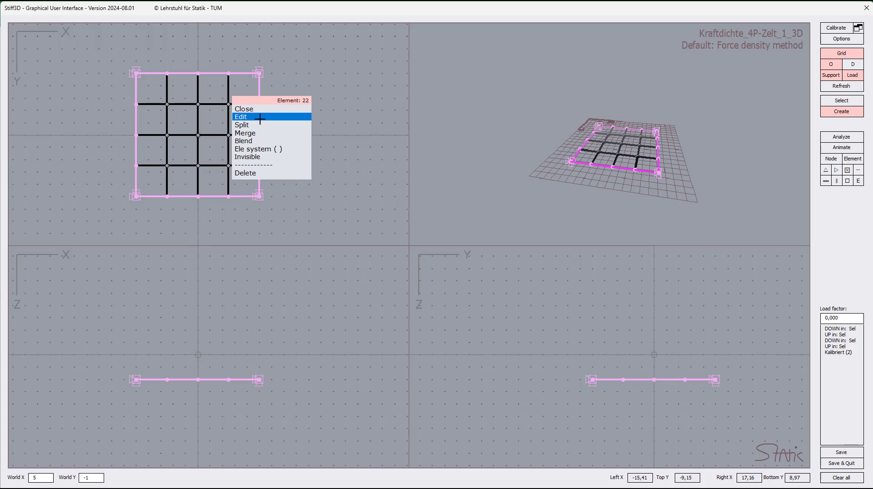
click(260, 118)
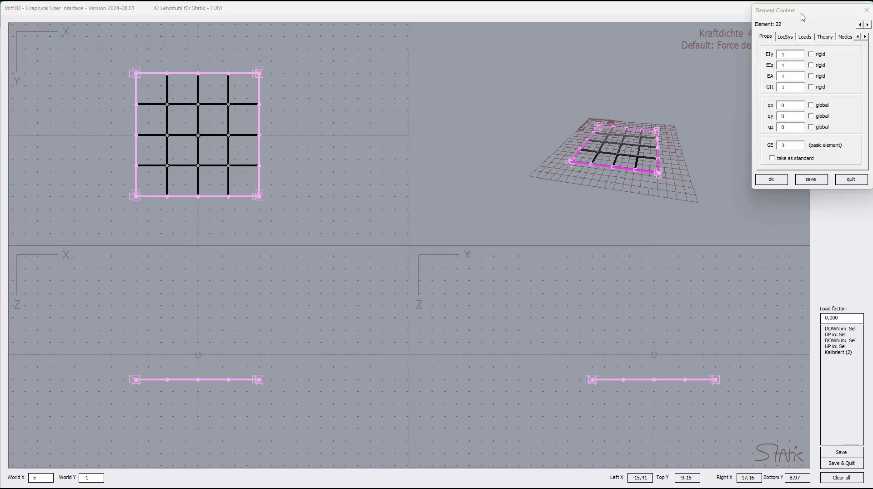
drag(803, 15, 356, 69)
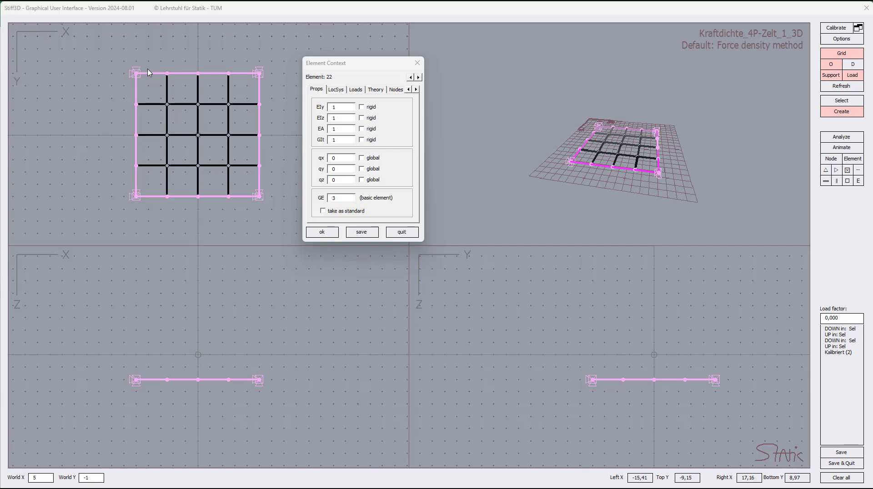
click(416, 89)
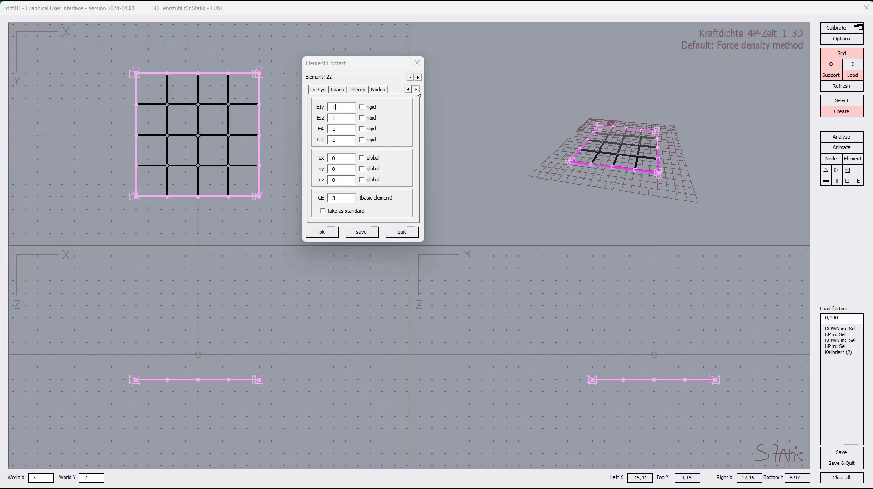
click(337, 90)
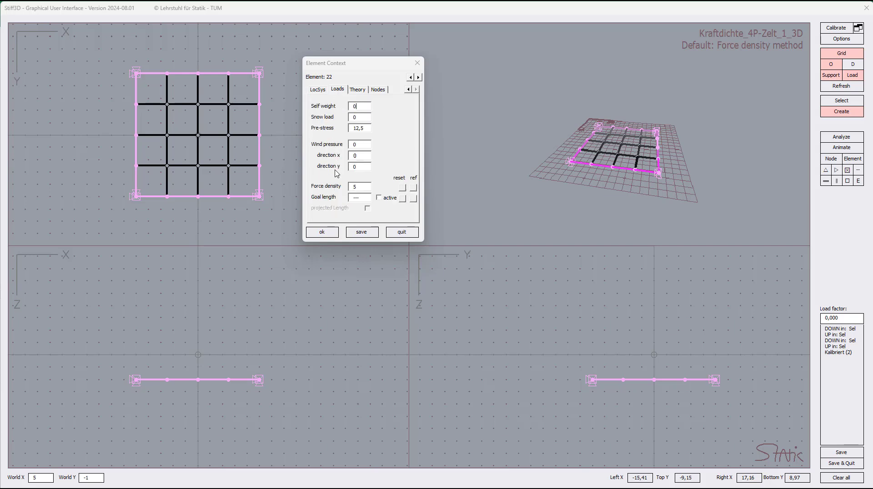
click(362, 186)
double_click(362, 187)
key(BackSpace)
click(322, 232)
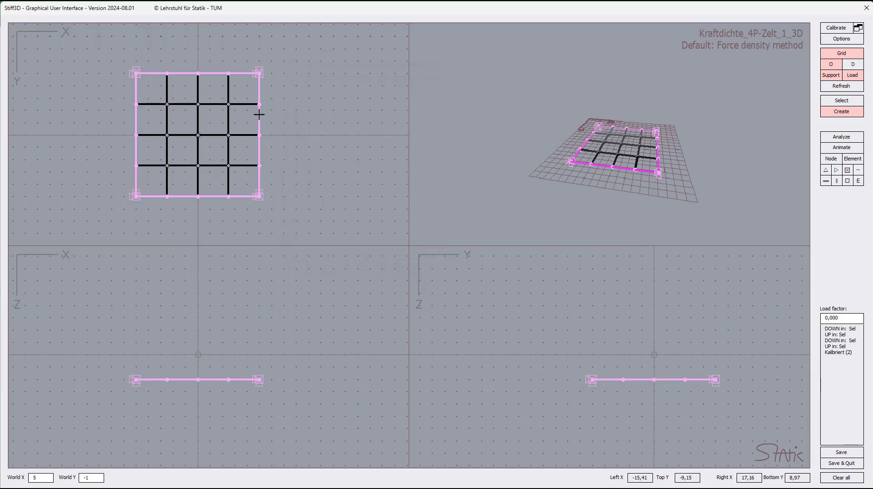
click(294, 99)
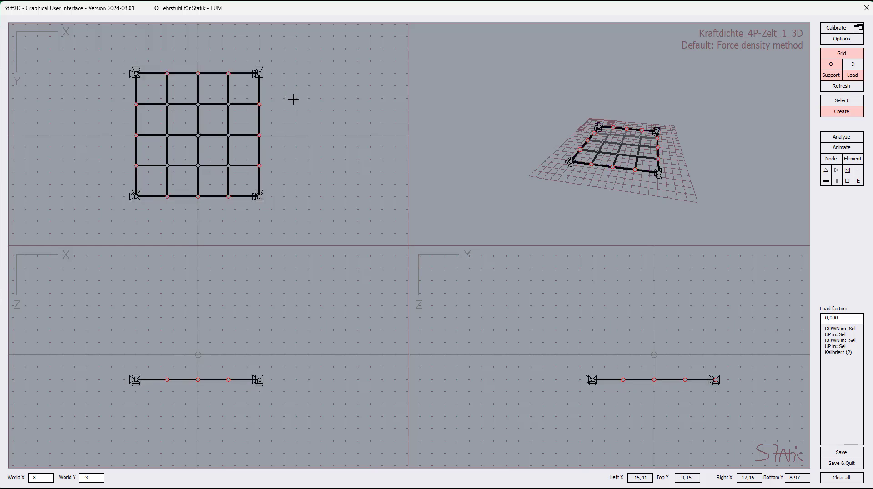
Step: Select the inner elements of the net and set their force density to 1
drag(143, 82, 249, 184)
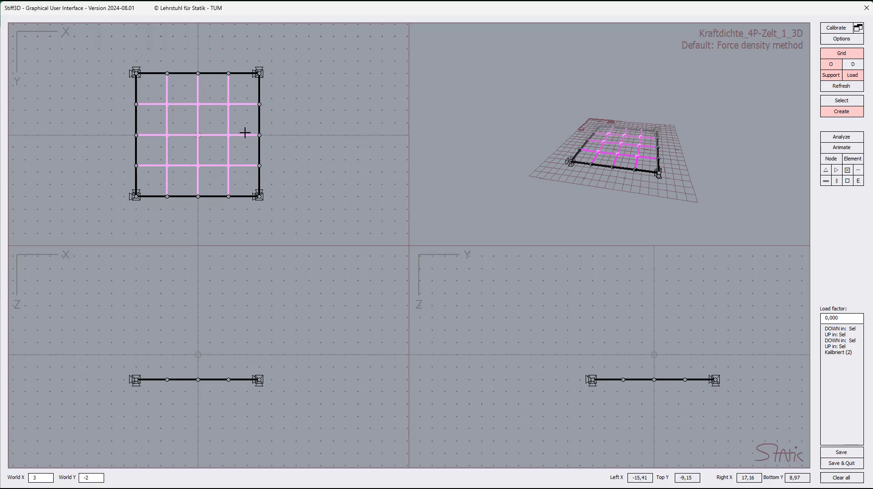
right_click(168, 90)
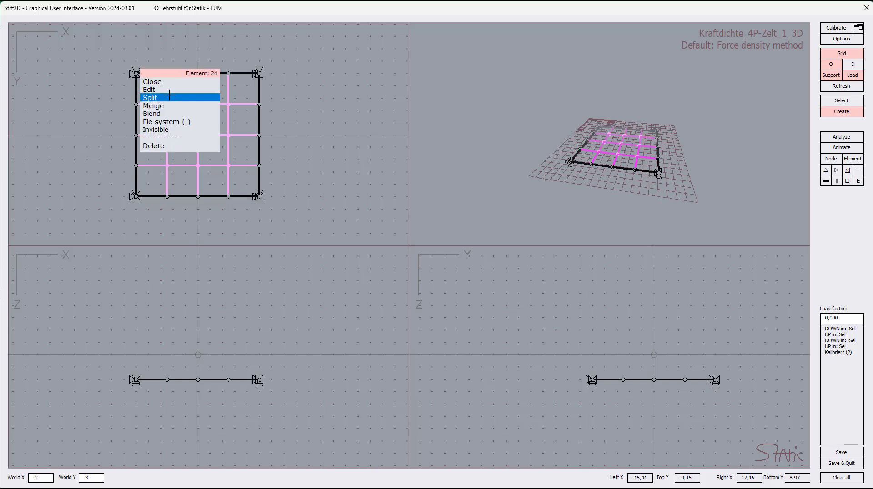
click(167, 90)
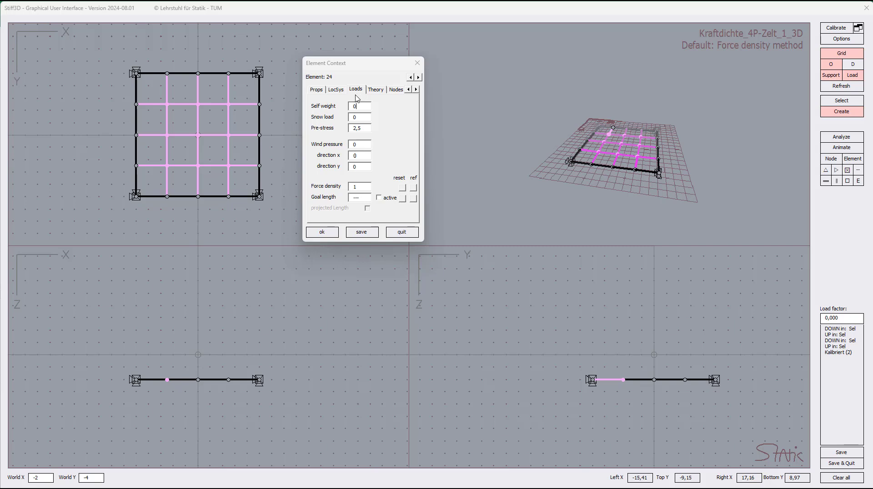
drag(363, 187, 342, 190)
click(330, 234)
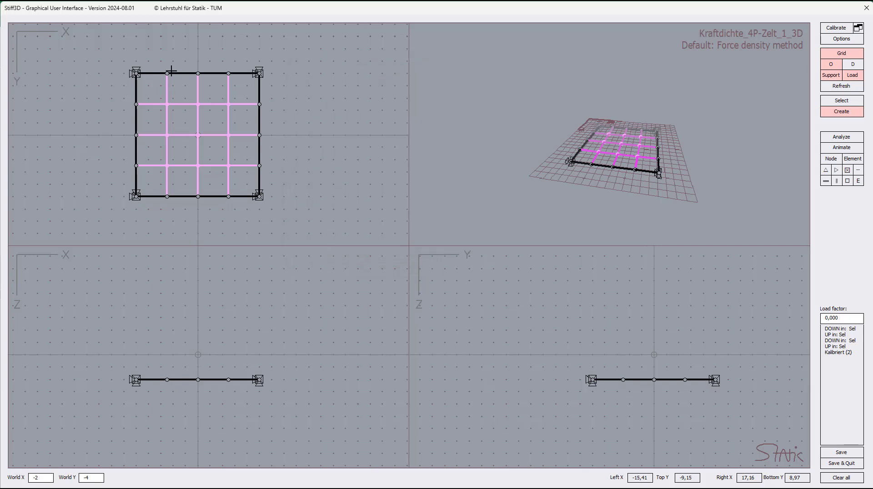
click(175, 53)
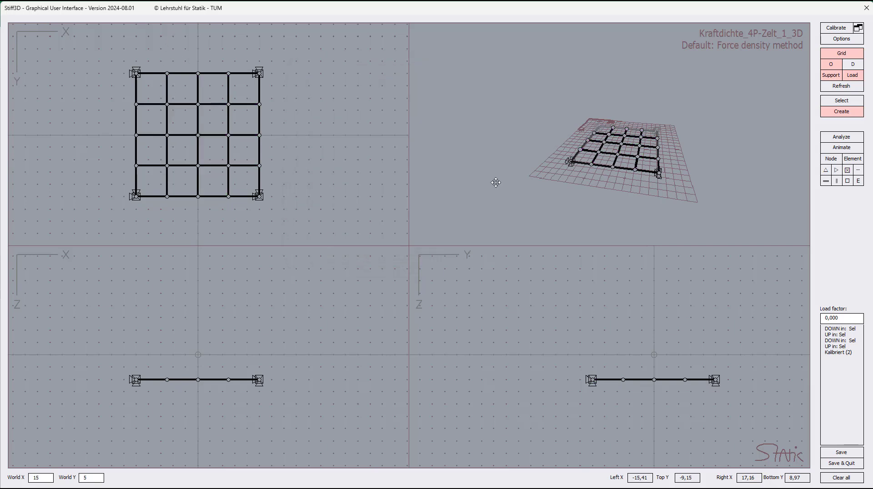
Step: Analyze the net and show the normal force diagram N in an enlarged result window
click(841, 137)
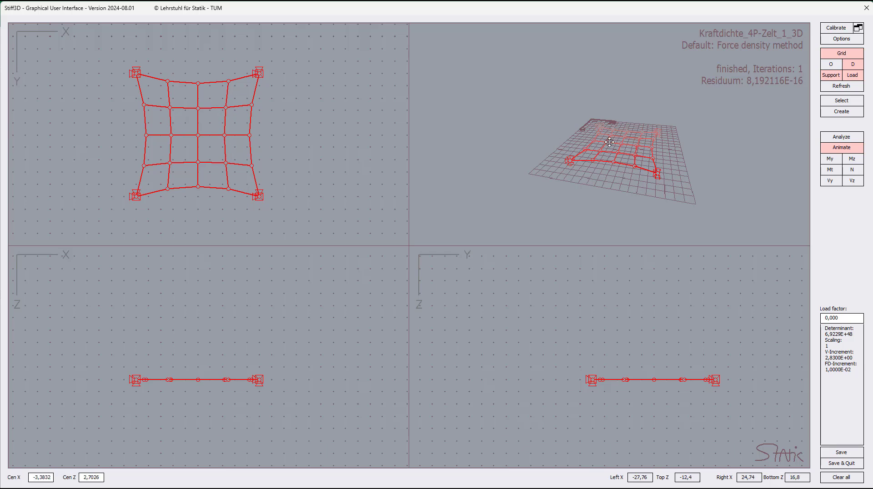
click(853, 173)
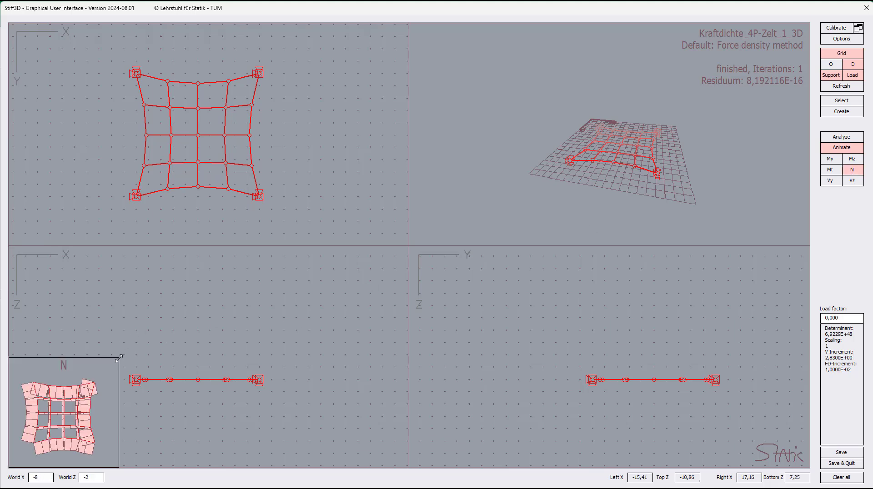
drag(119, 357, 215, 262)
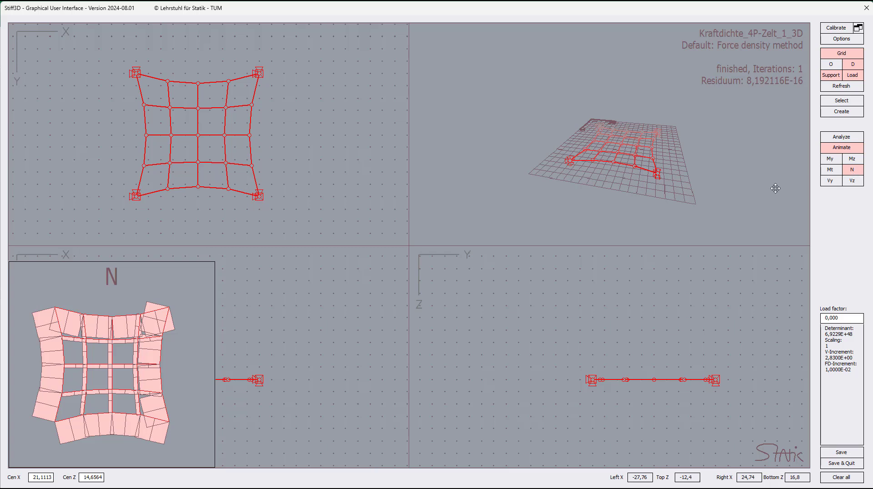
Step: Show the result of edge element 22 and switch the diagram from force to force density (FD)
click(249, 121)
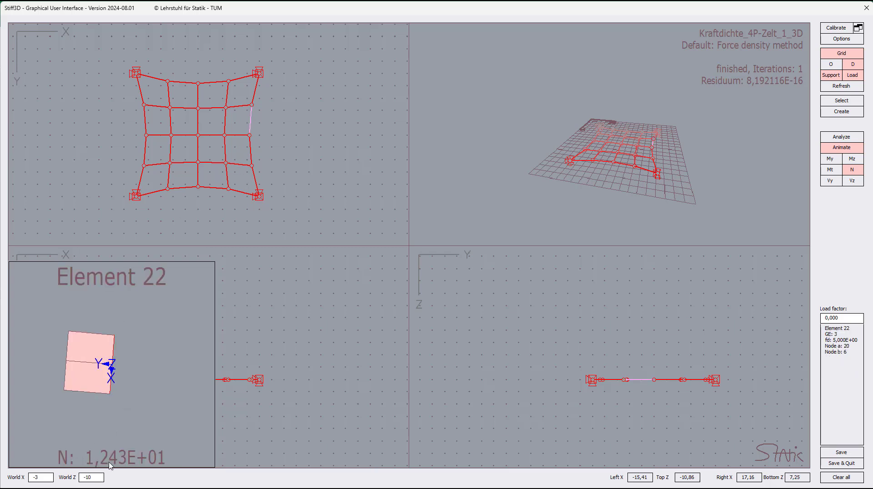
right_click(177, 329)
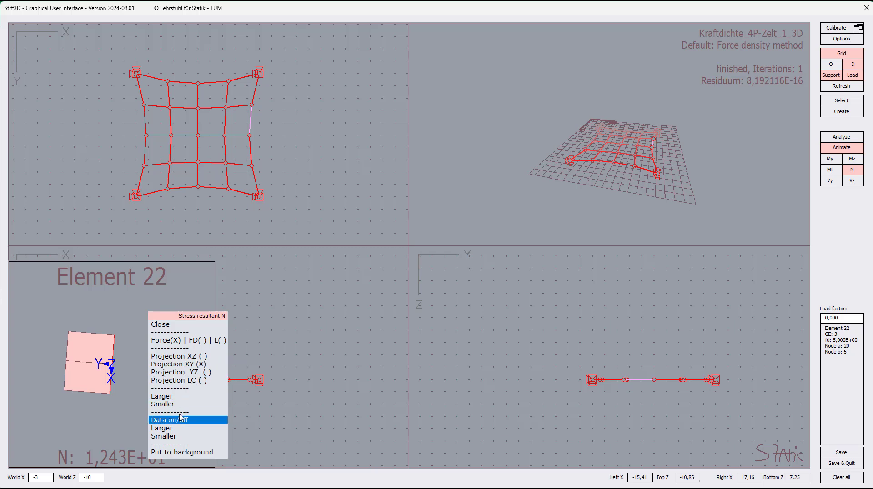
click(181, 341)
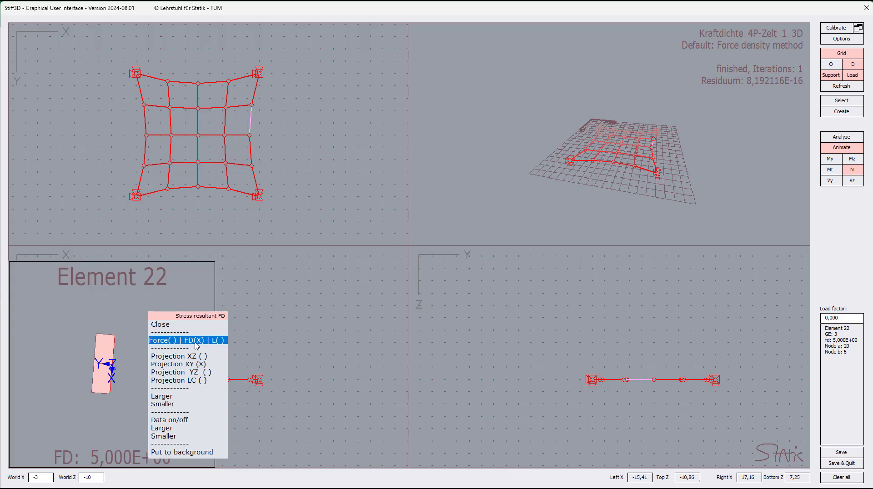
drag(195, 317, 260, 314)
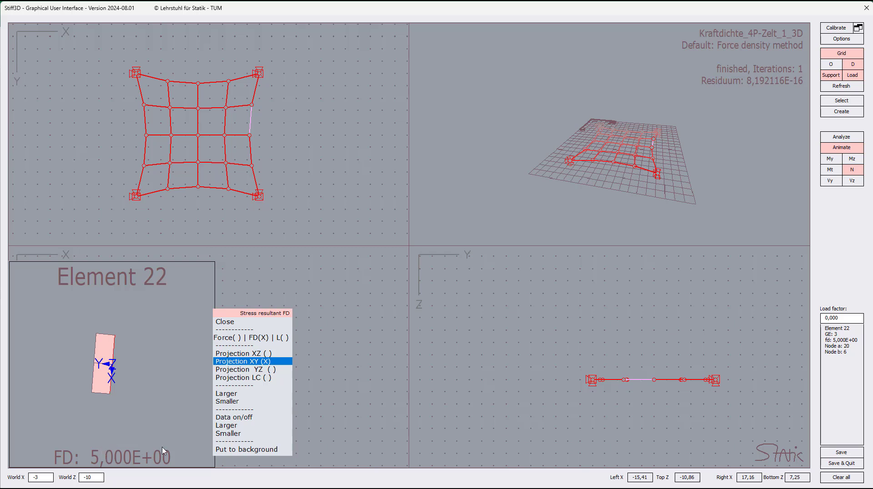
Step: Select inner element 40 and cycle its result display through element length, normal force and force density, ending on length
click(226, 149)
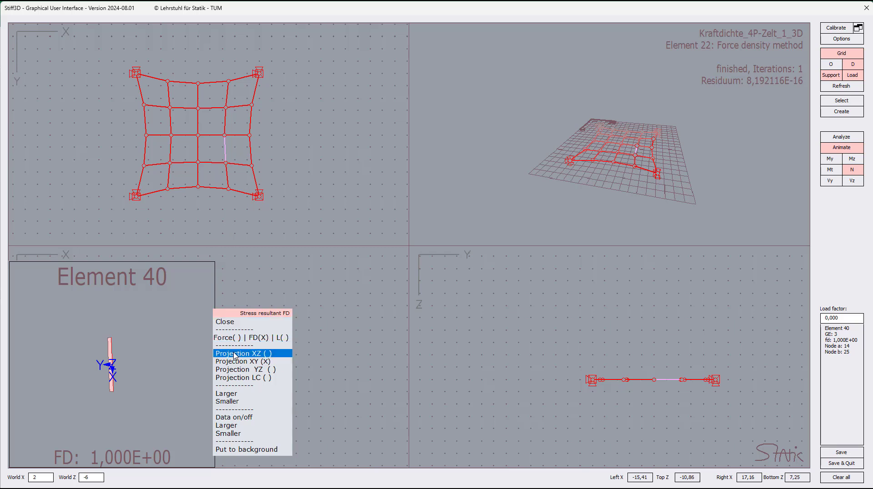
click(272, 338)
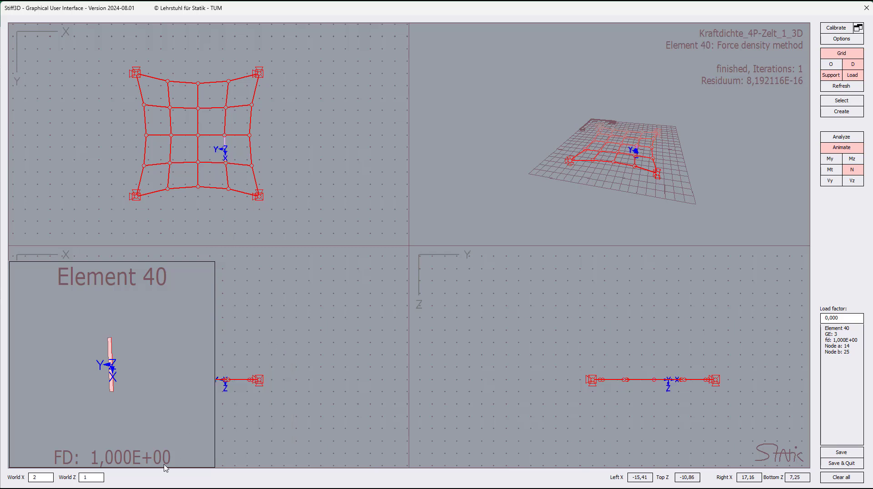
right_click(174, 350)
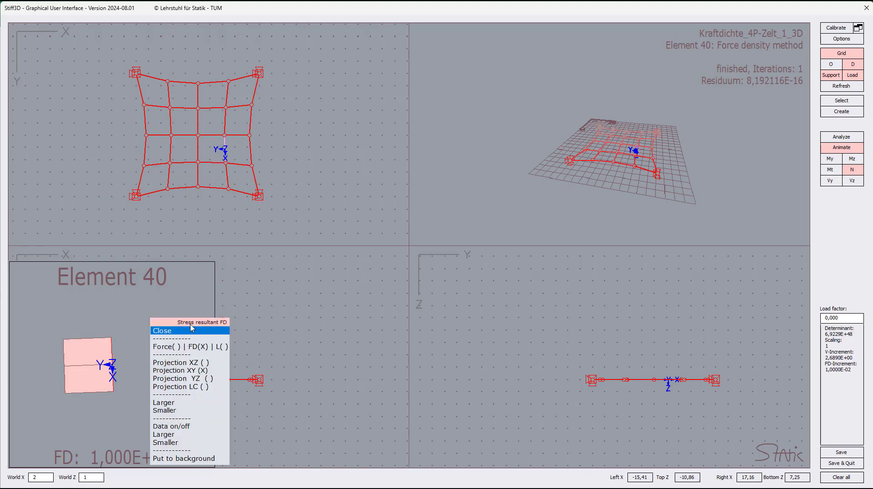
drag(193, 324, 267, 319)
click(269, 342)
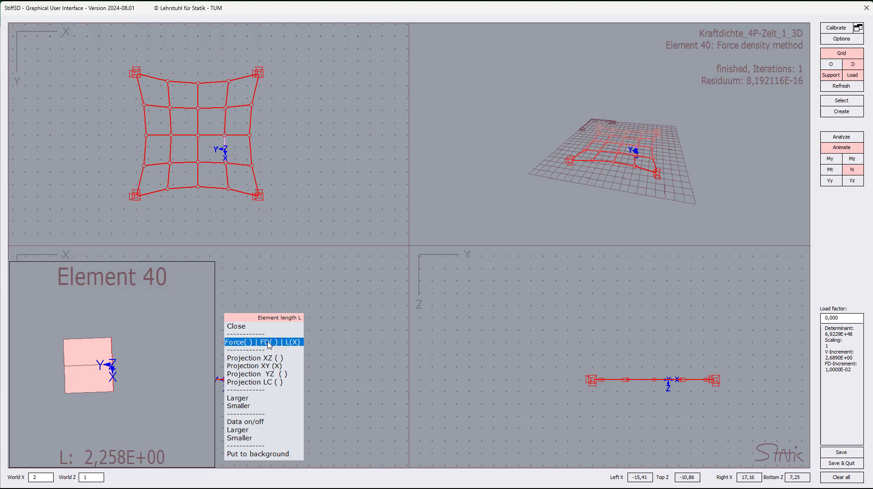
click(269, 344)
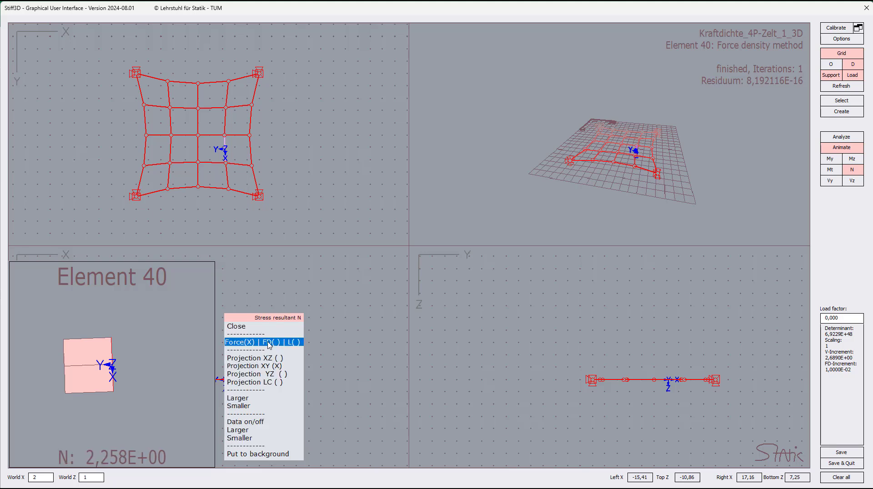
click(270, 343)
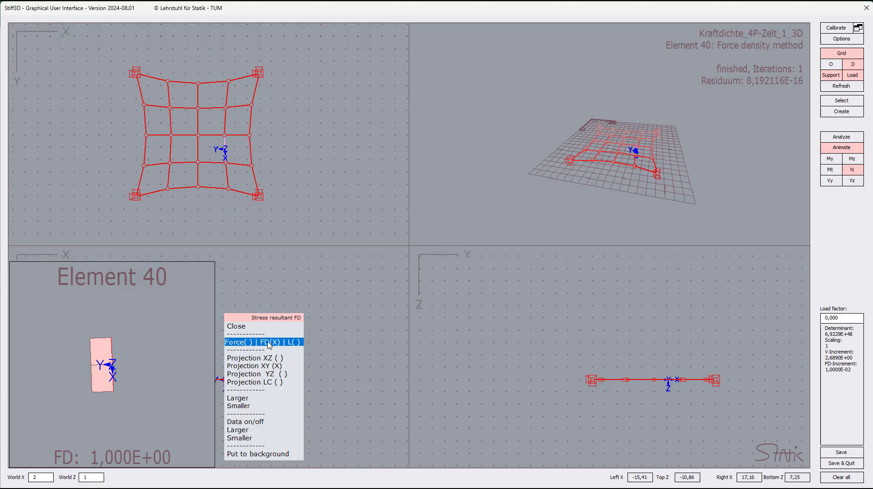
click(269, 343)
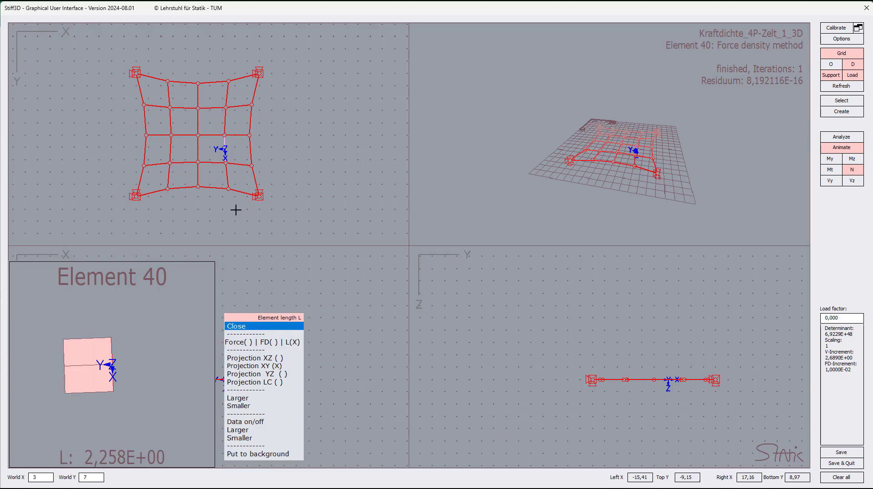
Step: Select edge element 11 and cycle its result display through force and force density back to element length
click(248, 152)
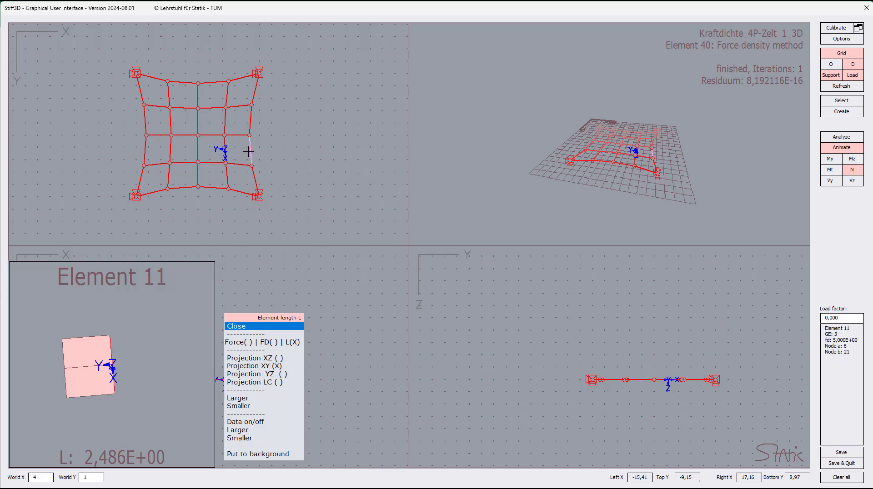
click(245, 342)
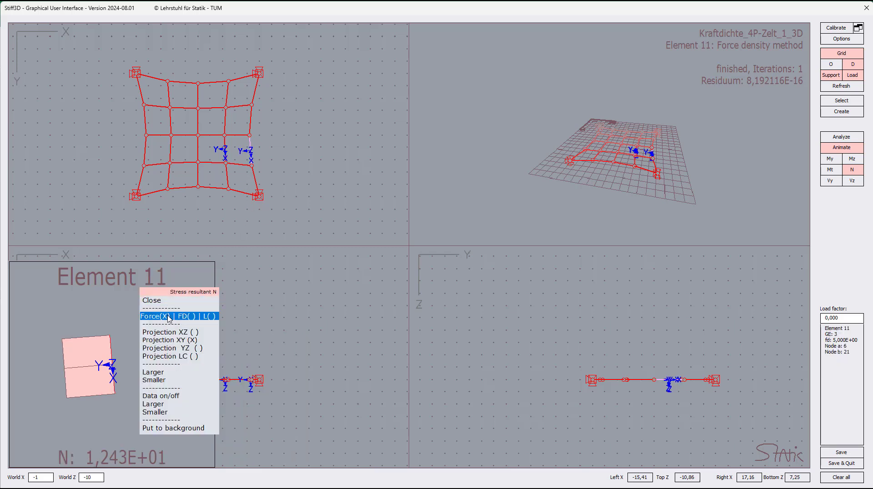
click(169, 318)
click(169, 317)
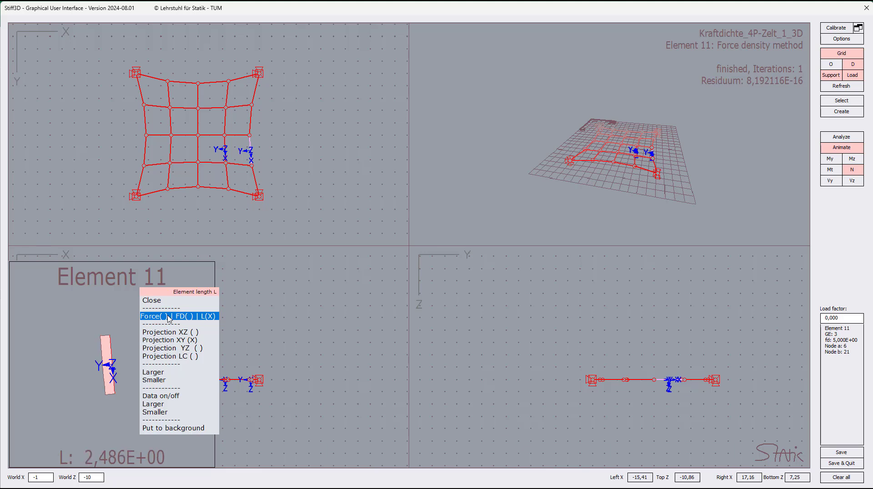
click(170, 301)
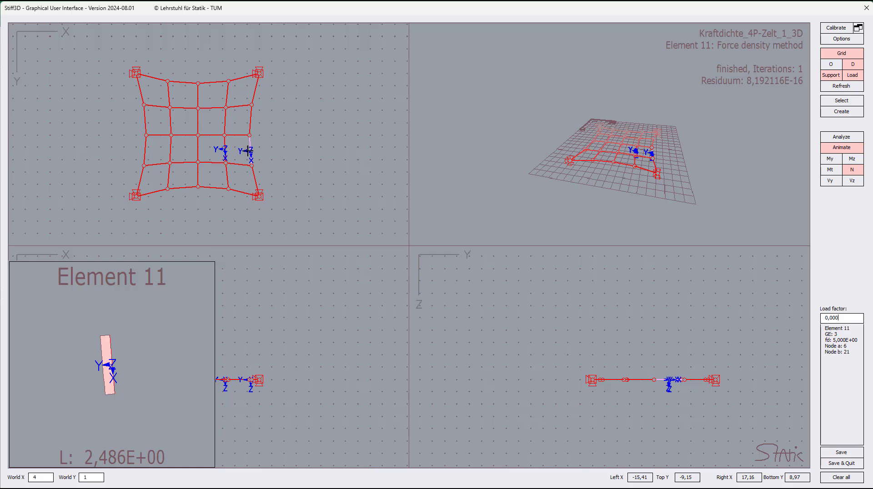
Step: Deselect elements 11 and 40, hide their local axes, and close the result diagram
click(248, 151)
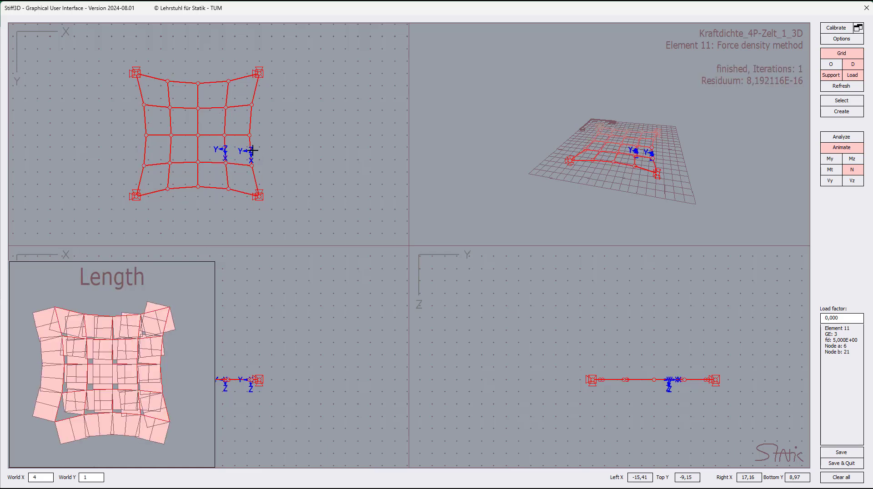
right_click(251, 150)
click(250, 156)
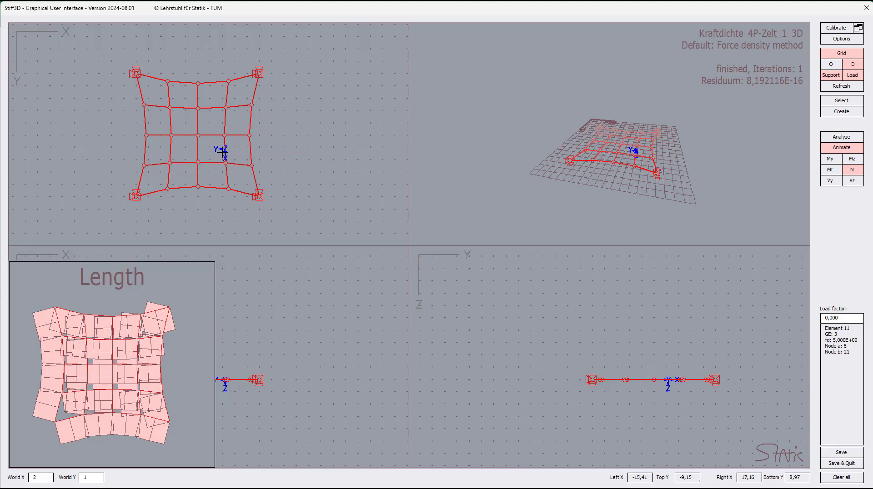
right_click(222, 152)
click(227, 156)
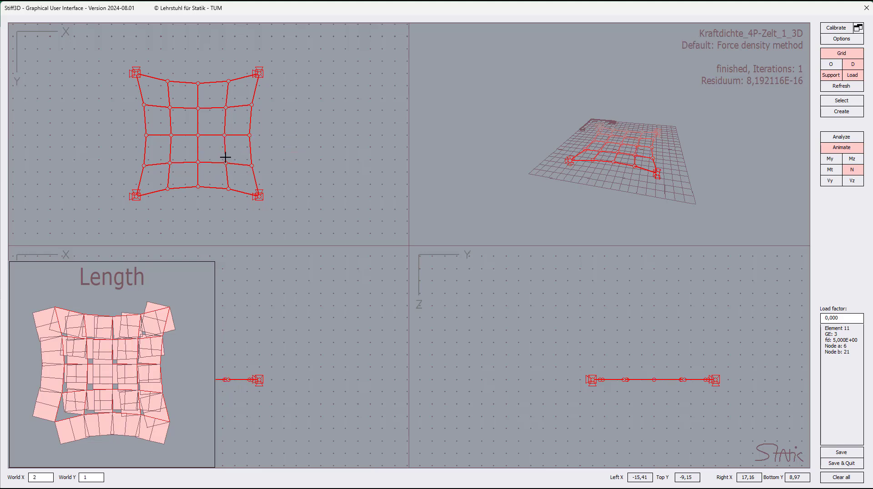
click(298, 172)
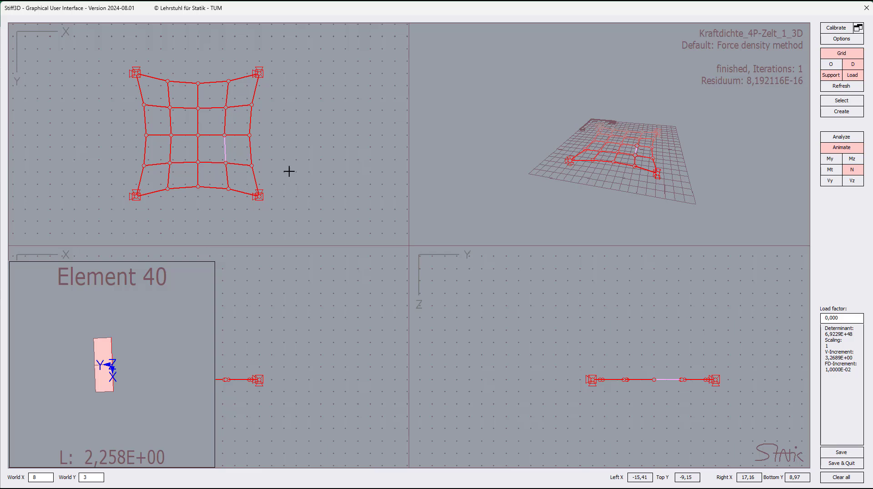
click(226, 152)
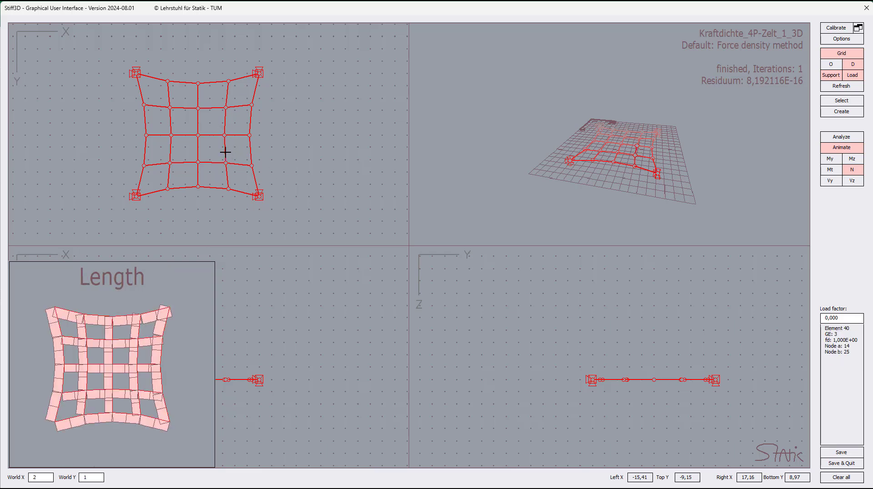
click(852, 171)
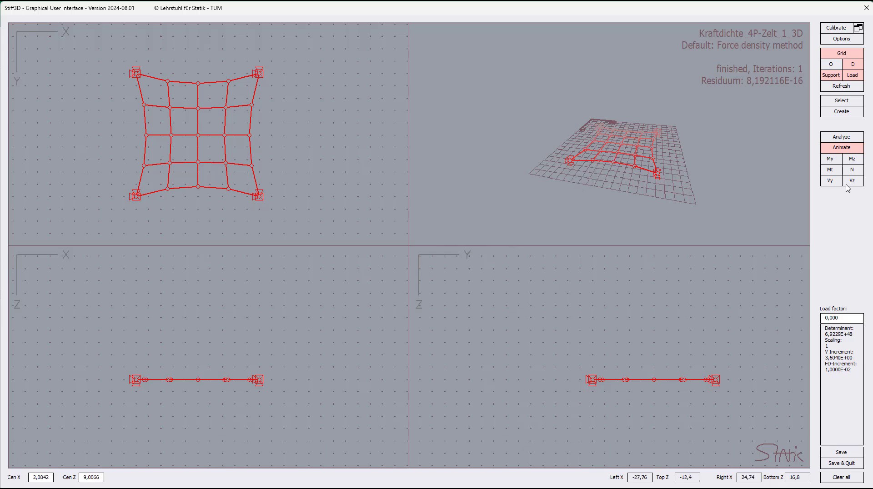
Step: Return to editing the initial net and raise the supported corner node at X 5, Y 5 by 5 units in the XZ view
click(842, 112)
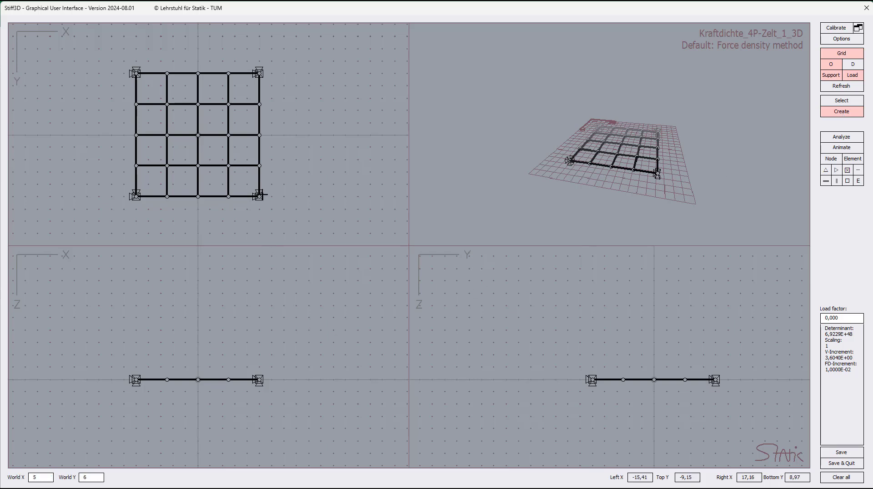
click(259, 196)
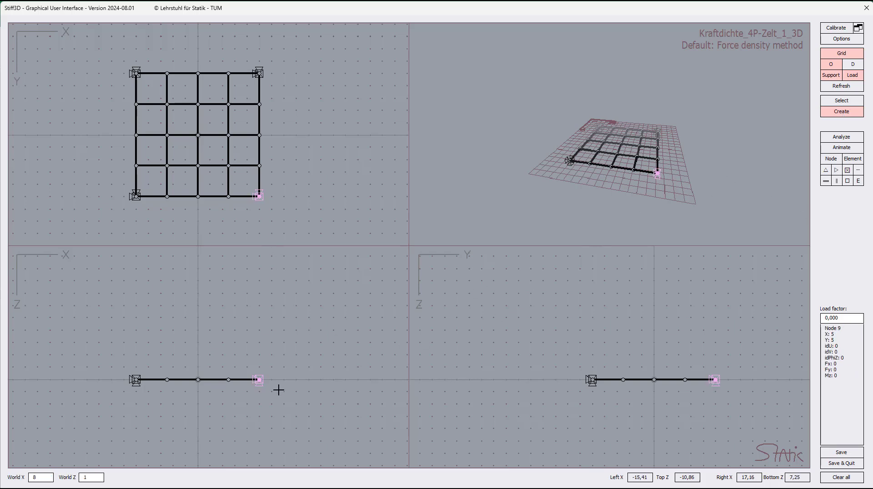
drag(259, 379, 260, 319)
click(325, 323)
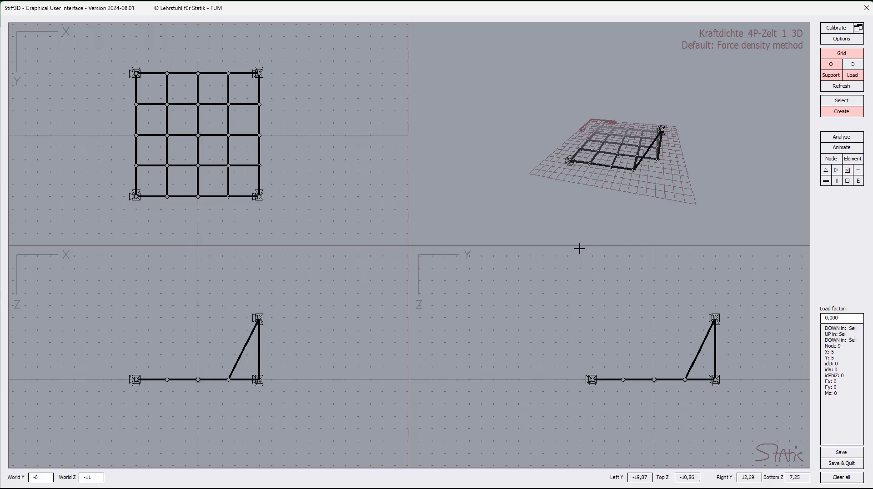
Step: Raise the diagonally opposite corner node at X -5, Y -5 to Z -5 and deselect it
click(135, 72)
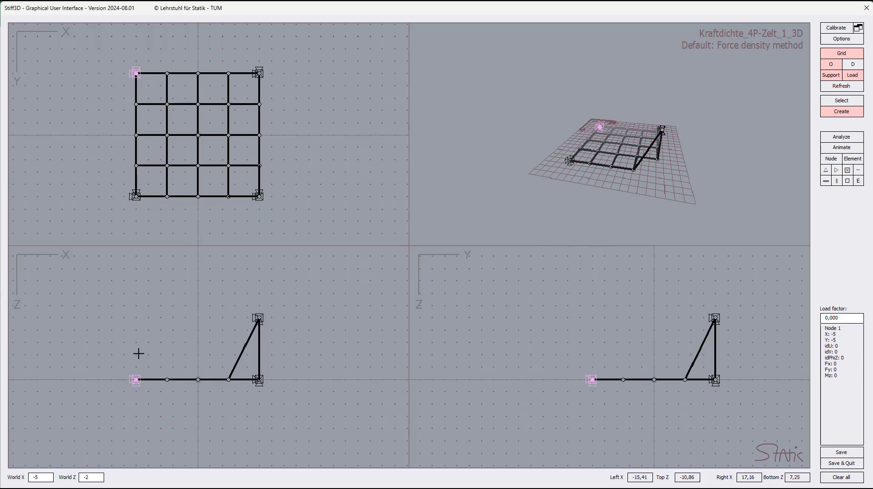
drag(135, 379, 145, 313)
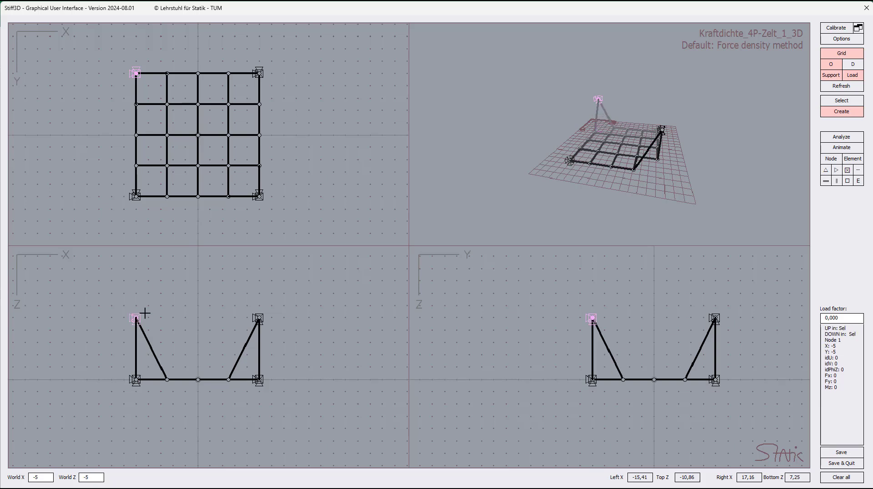
click(328, 314)
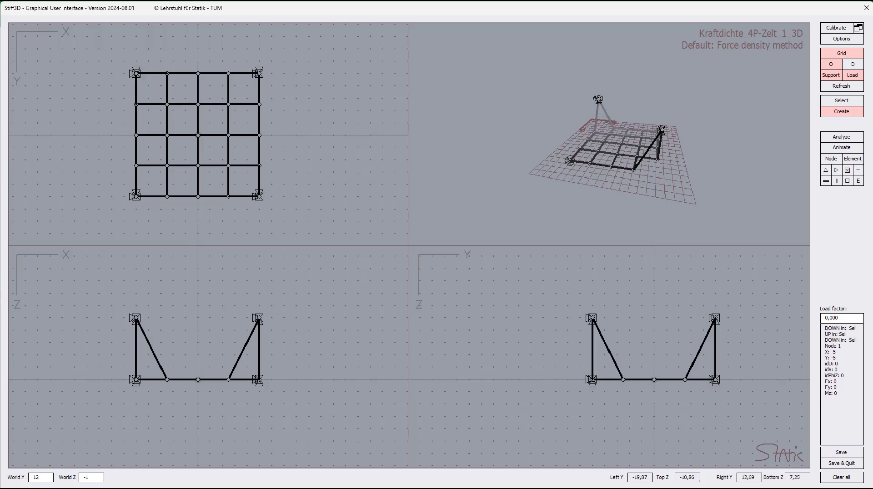
Step: Analyze the net with its two raised corners and orbit the perspective view to examine the resulting tent shape
click(851, 140)
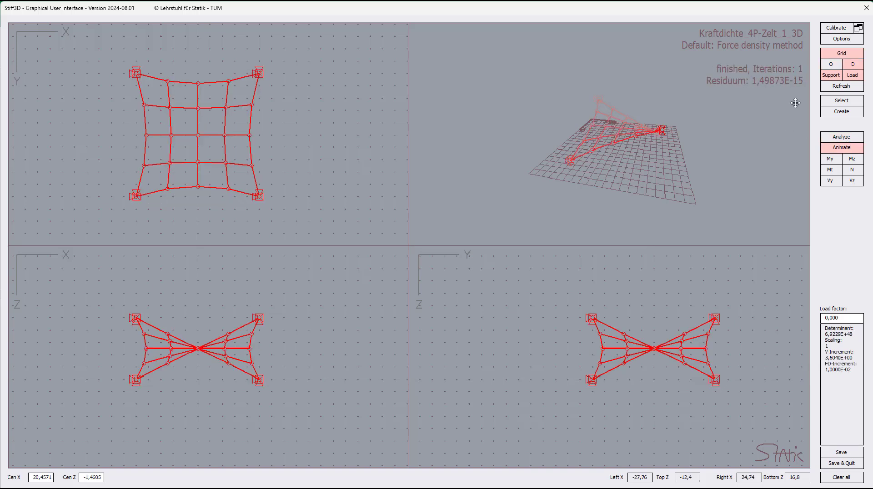
drag(630, 175, 741, 66)
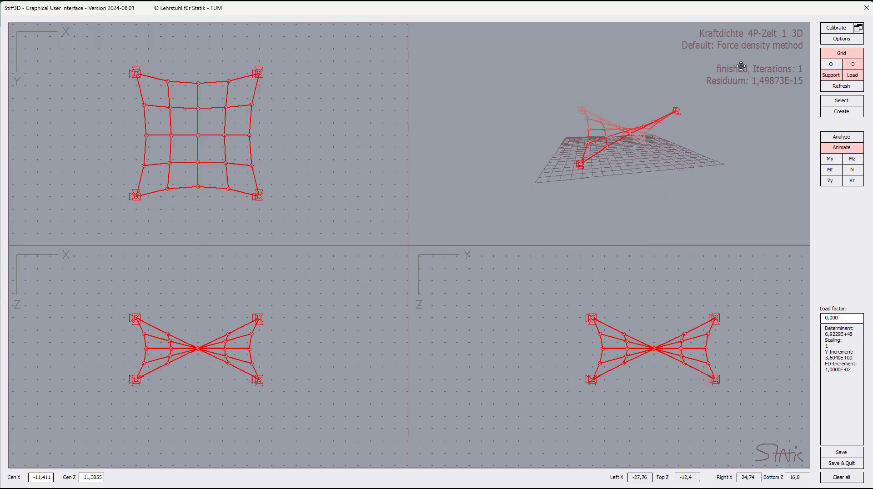
drag(480, 200, 643, 200)
drag(571, 182, 433, 222)
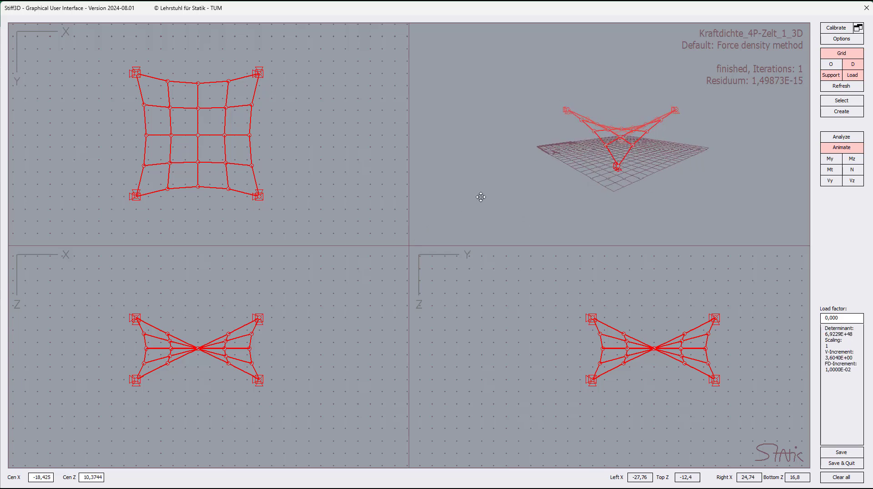
Step: Show the result diagram of the tent net and switch it from length to force N
click(856, 172)
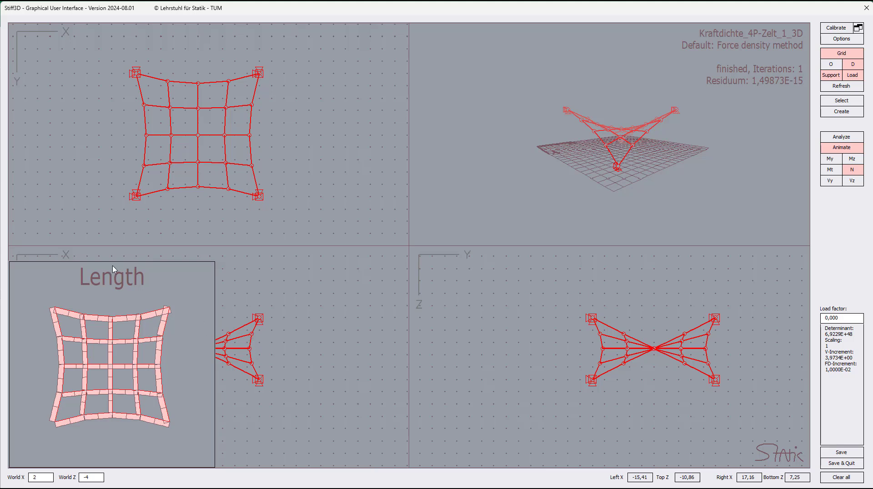
right_click(153, 290)
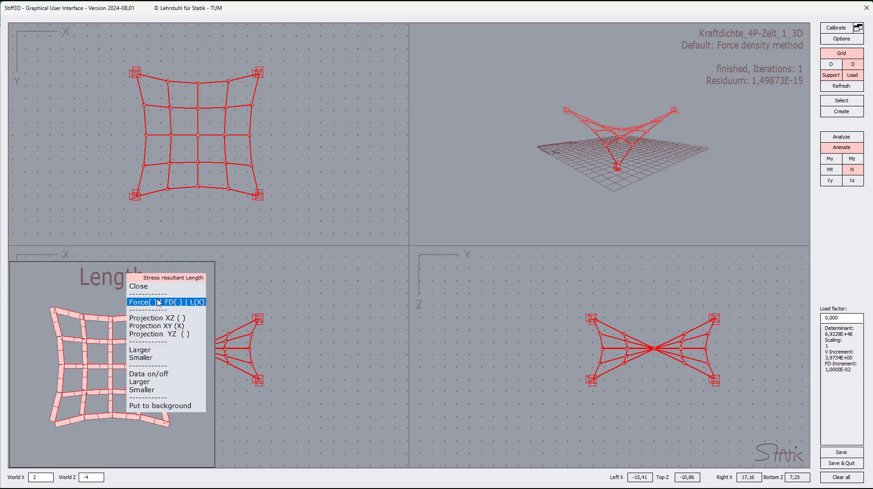
click(159, 303)
click(160, 286)
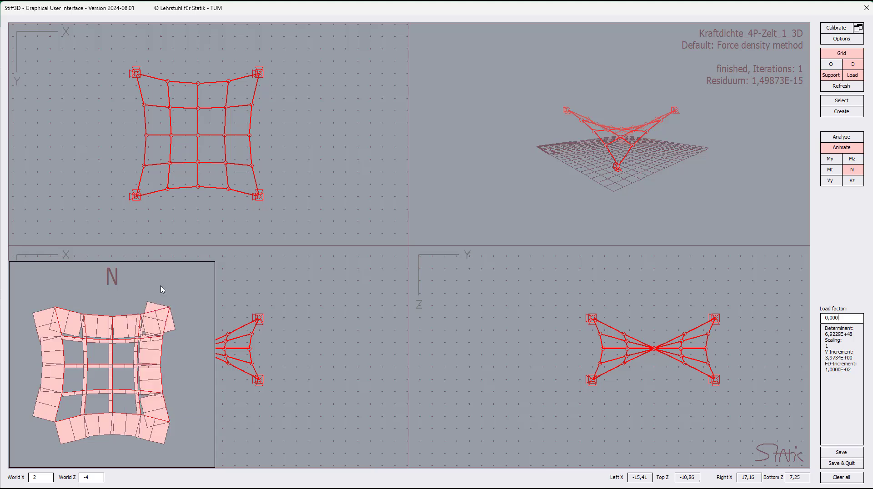
Step: Check the normal forces of edge element 11 and inner elements 4 and 40, and close the diagram with nothing selected
click(253, 153)
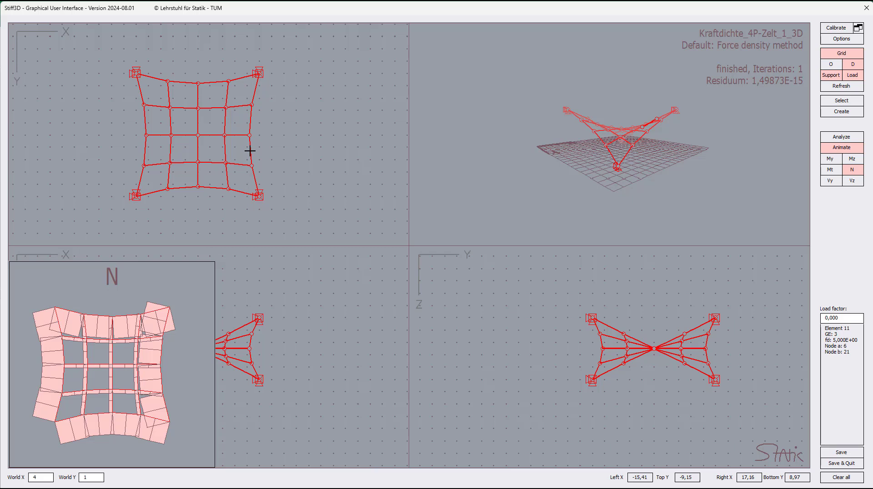
click(250, 150)
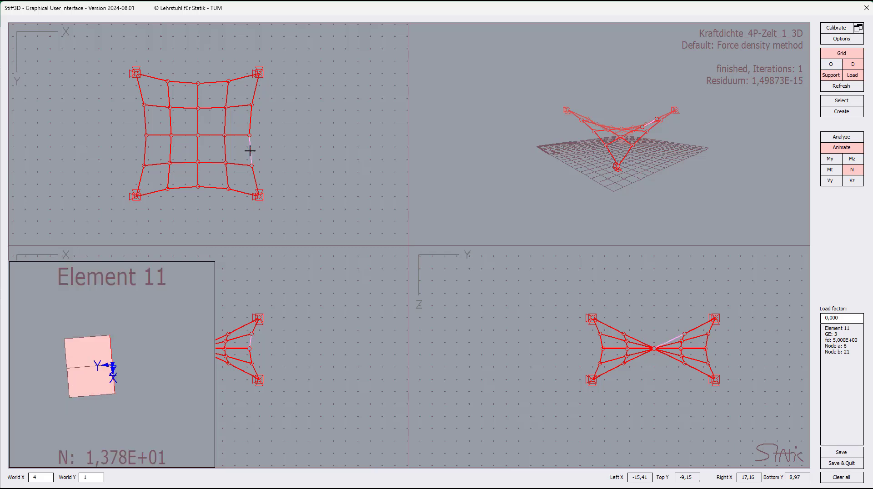
click(213, 135)
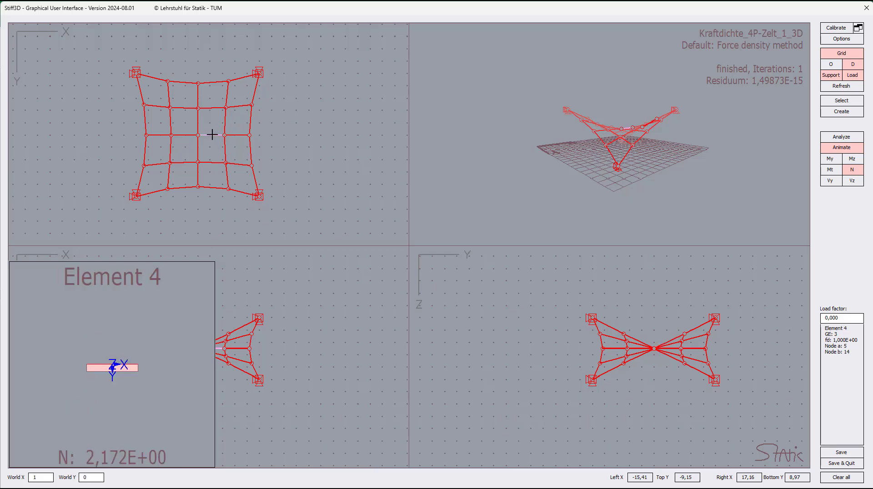
click(224, 149)
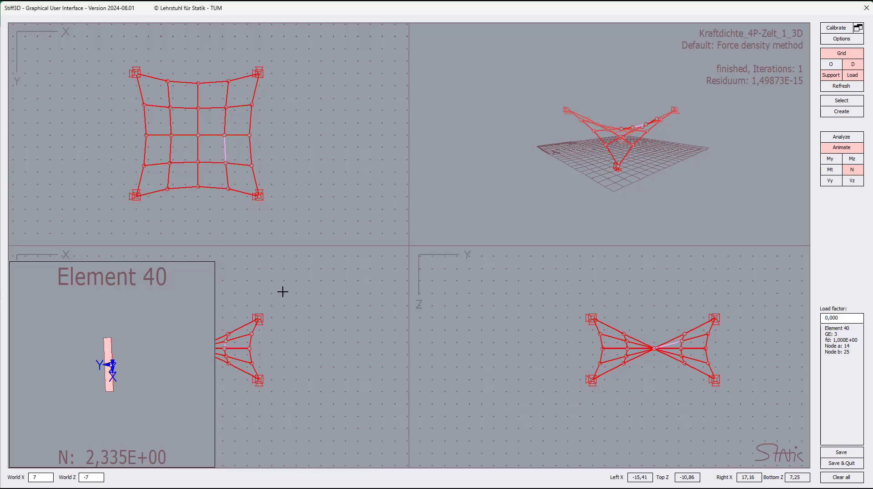
click(852, 170)
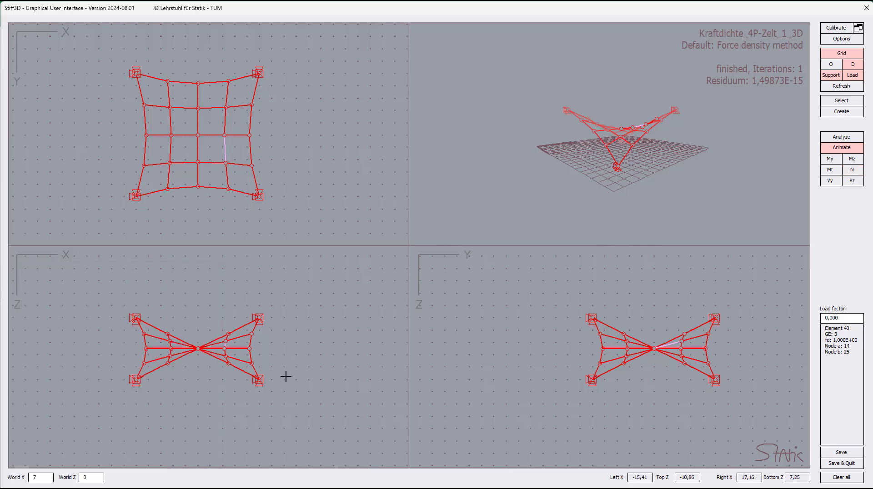
click(228, 150)
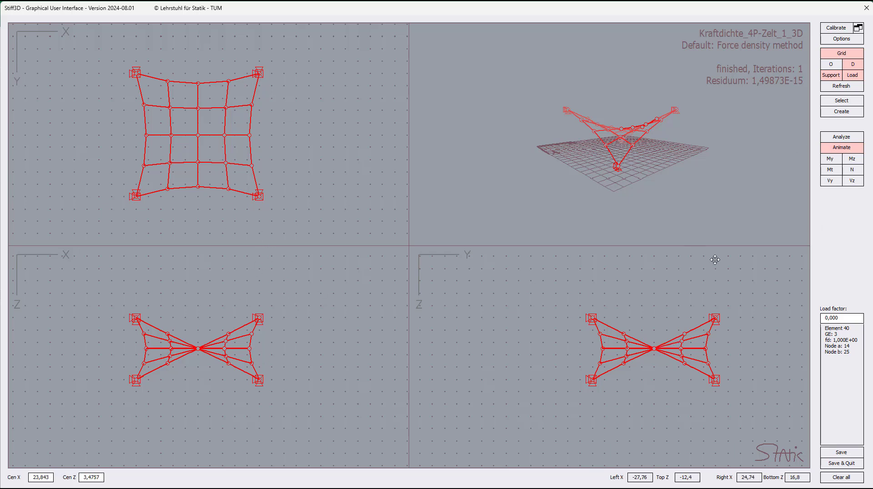
Step: Take over the found shape and force densities of the tent net and return to the undeformed model in create mode
right_click(326, 272)
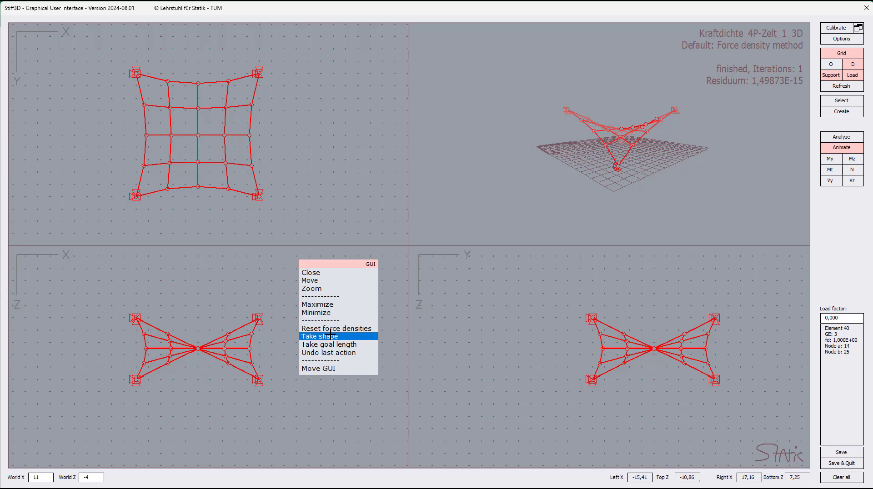
click(330, 336)
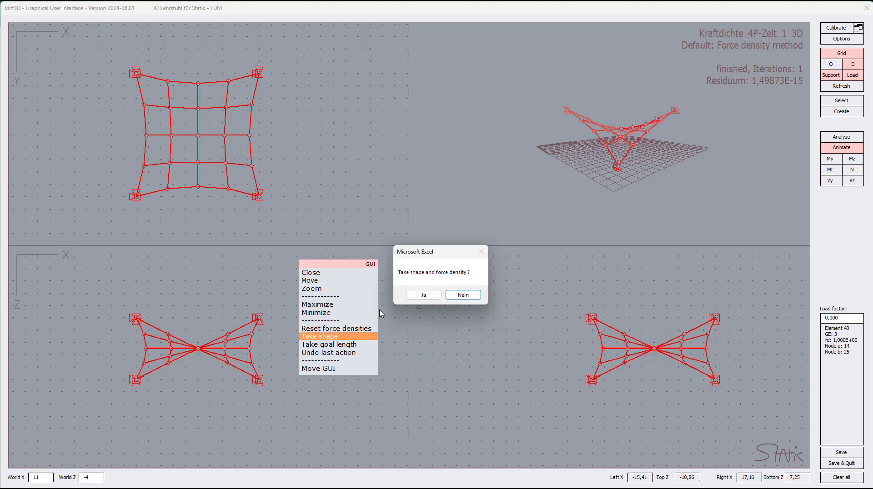
click(423, 295)
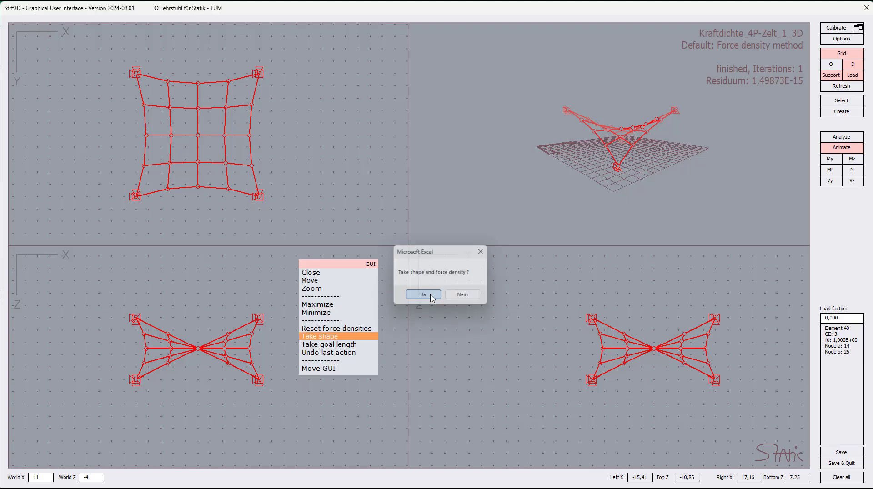
click(842, 114)
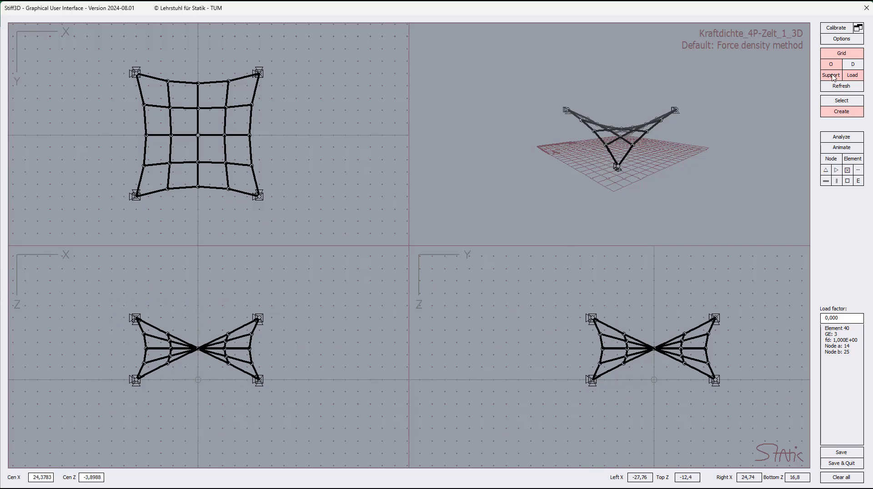
Step: Analyze the tent net again with the adopted shape, and save the data while exiting the graphical interface
click(840, 140)
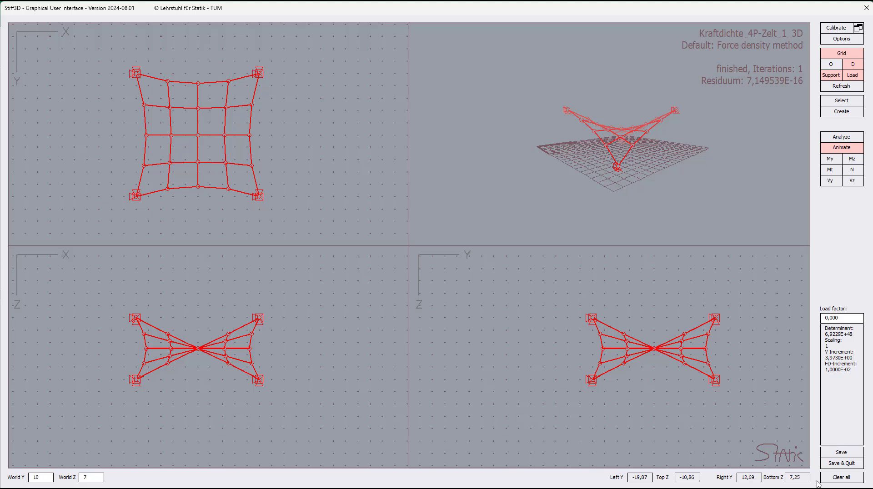
click(834, 466)
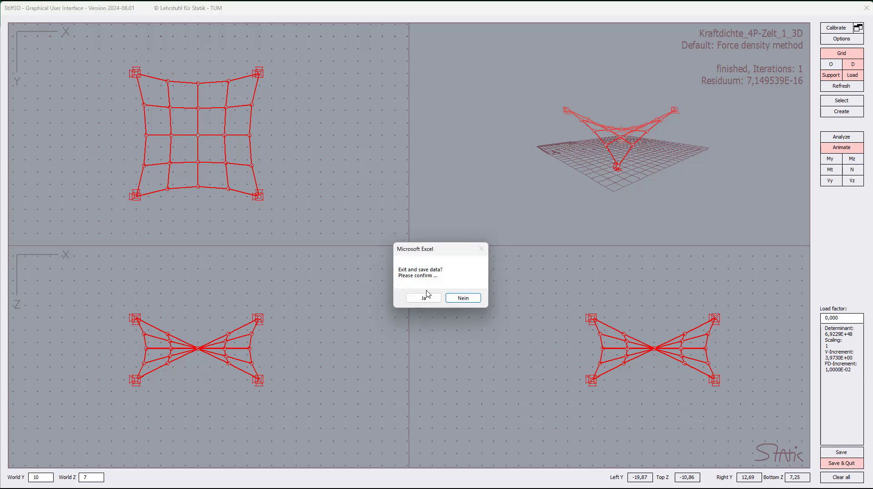
click(425, 297)
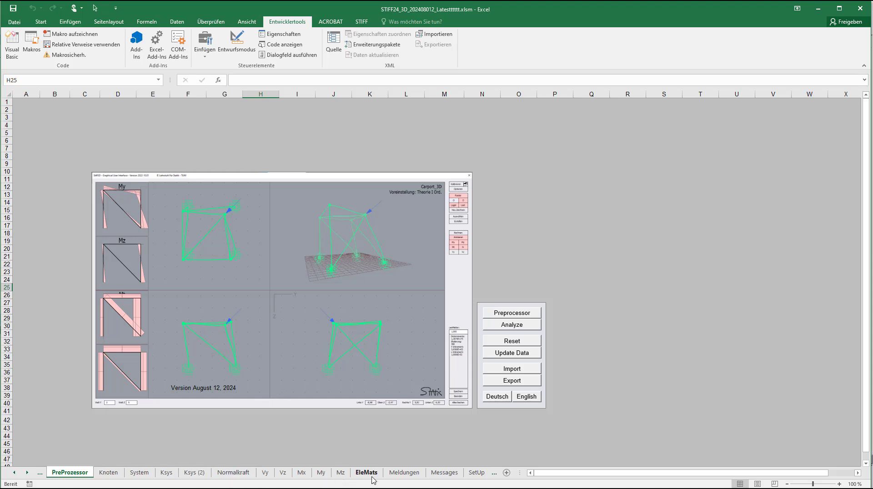
Step: Examine the Normalkraft worksheet at 100 % zoom, checking the Zuschnitt cutting lengths and the EA stiffness of the first element
click(249, 473)
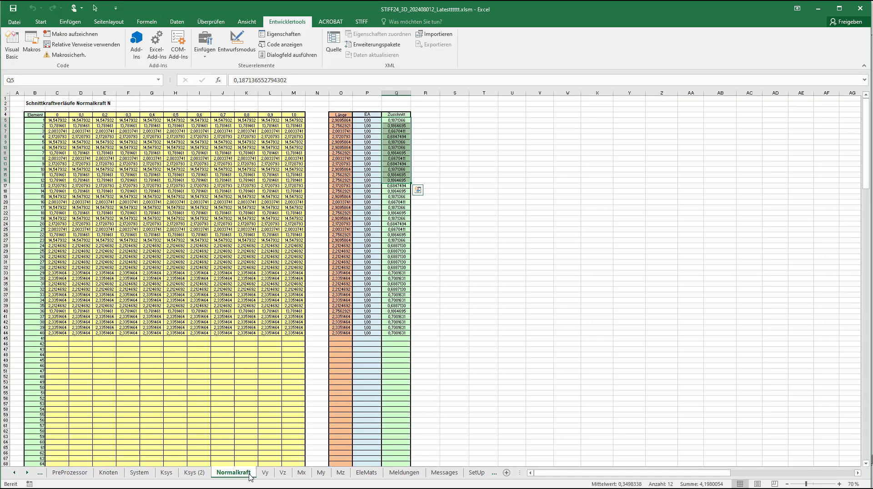
click(407, 132)
click(839, 484)
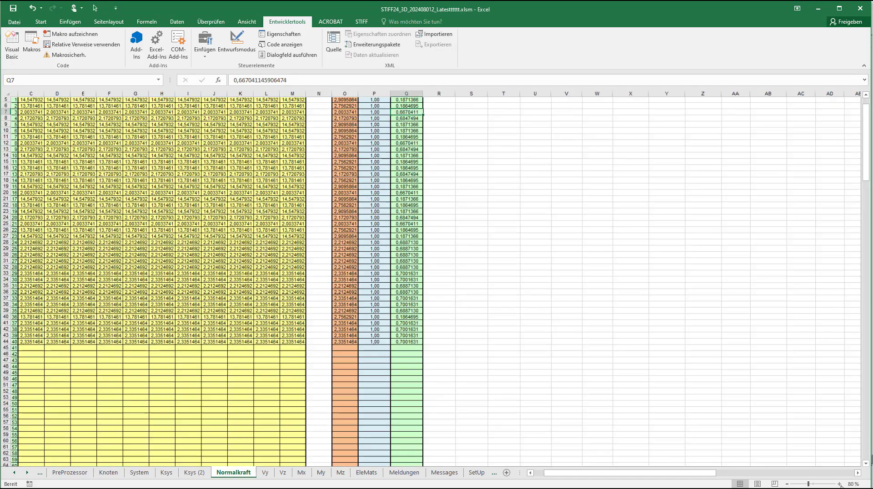
click(840, 484)
click(840, 484)
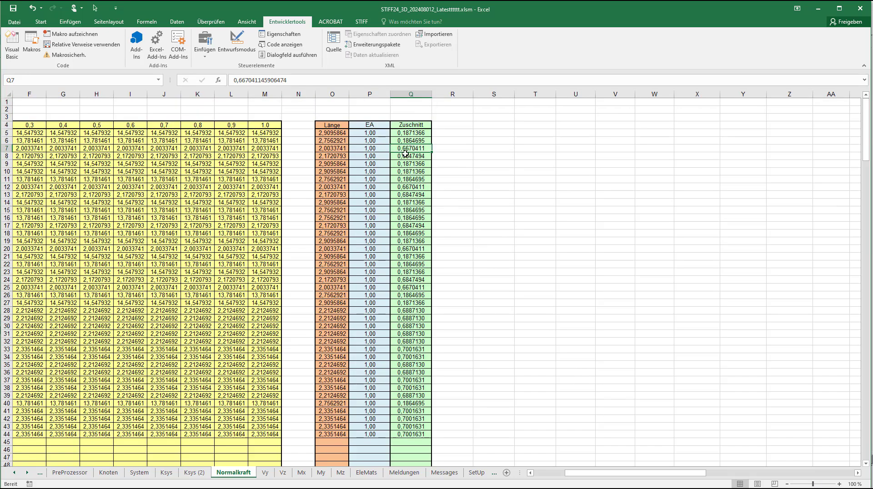
click(409, 133)
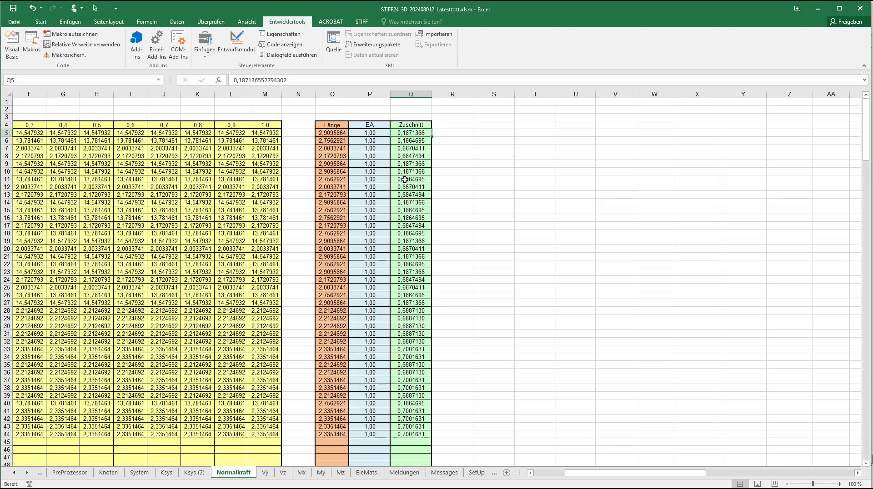
click(405, 126)
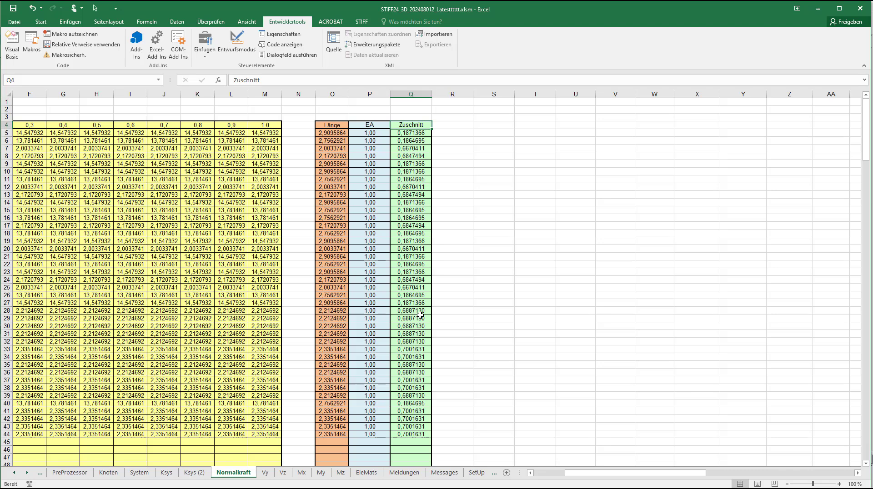
click(370, 135)
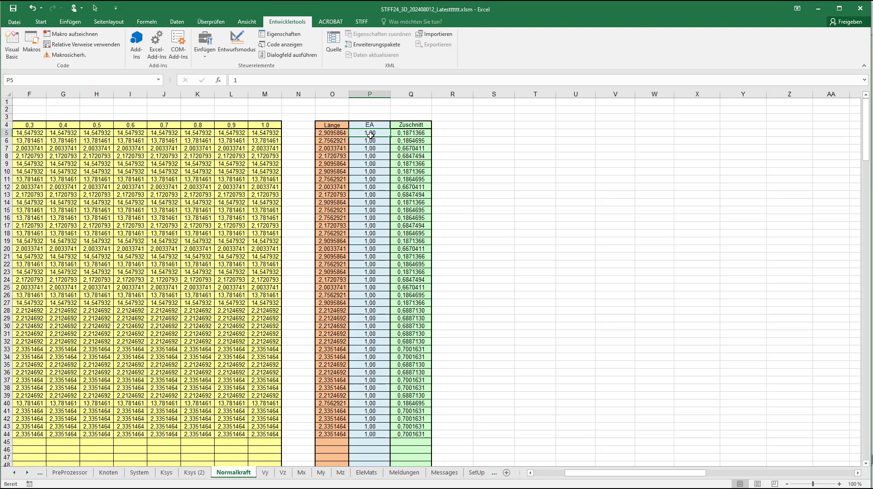